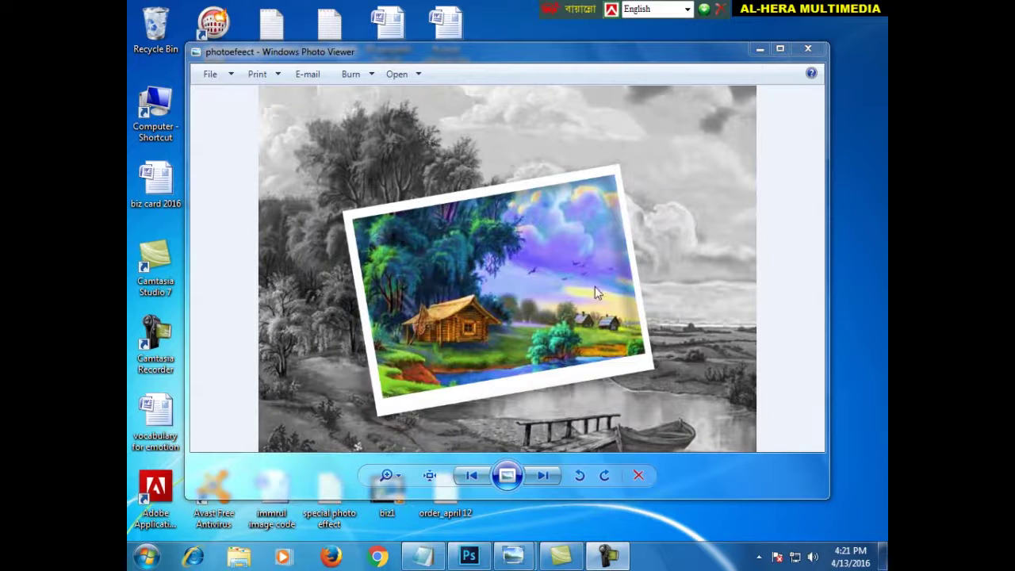
# Leave the polaroid example in Photo Viewer and switch to Nature-Wallpaper-15.jpg in Photoshop.
pyautogui.click(468, 555)
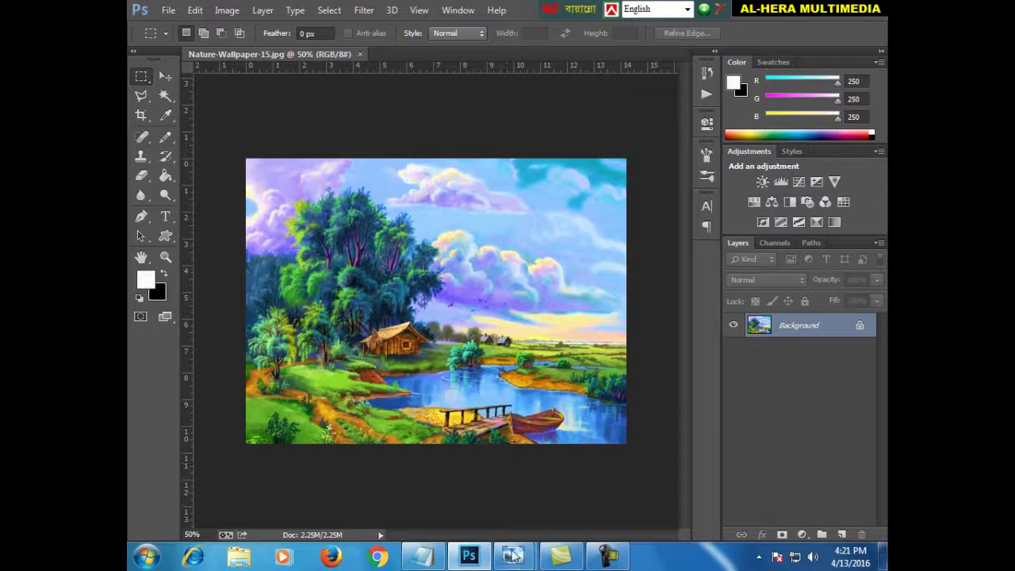
pyautogui.moveTo(512, 556)
pyautogui.click(567, 474)
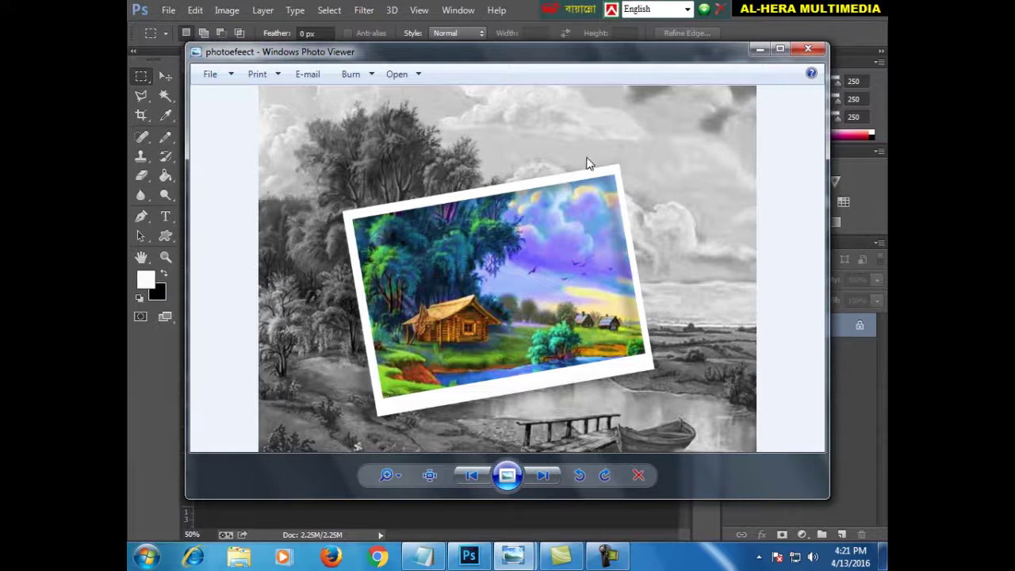
pyautogui.click(760, 50)
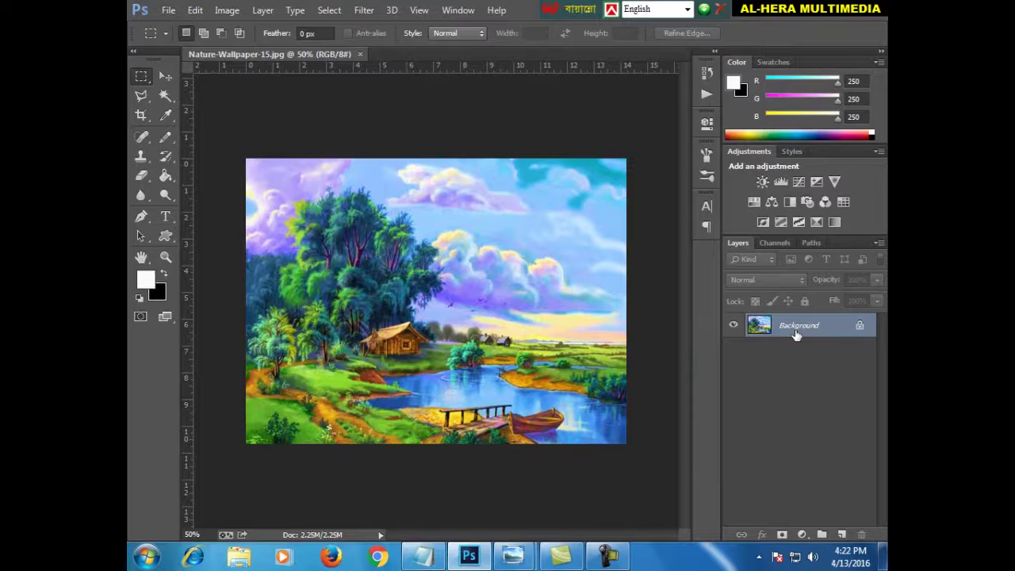
pyautogui.hotkey('ctrl', 'j')
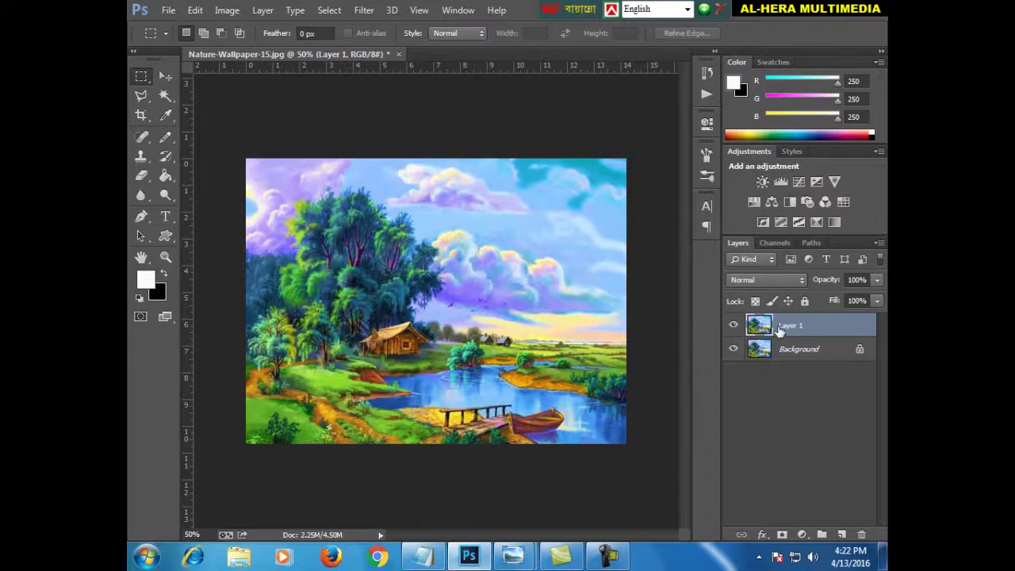
# Duplicate the landscape layer again, add an empty Layer 2 on top, and recheck the example.
pyautogui.hotkey('ctrl', 'j')
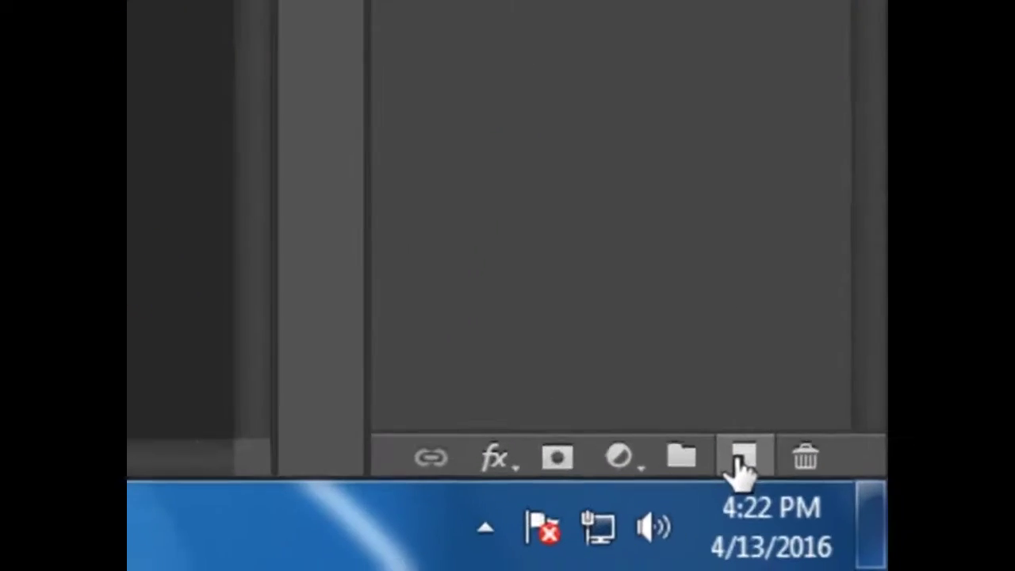
pyautogui.click(842, 535)
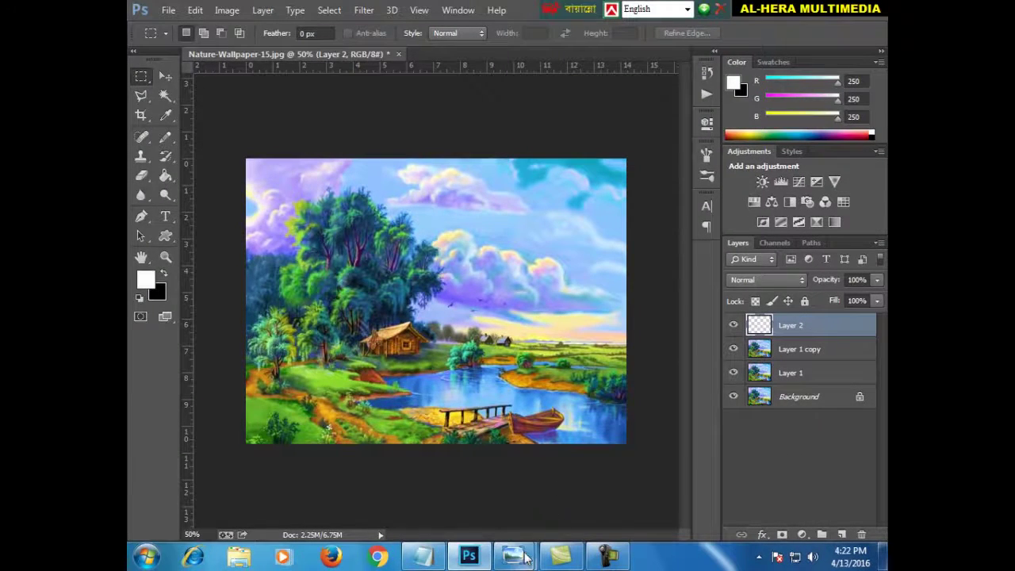
pyautogui.click(436, 397)
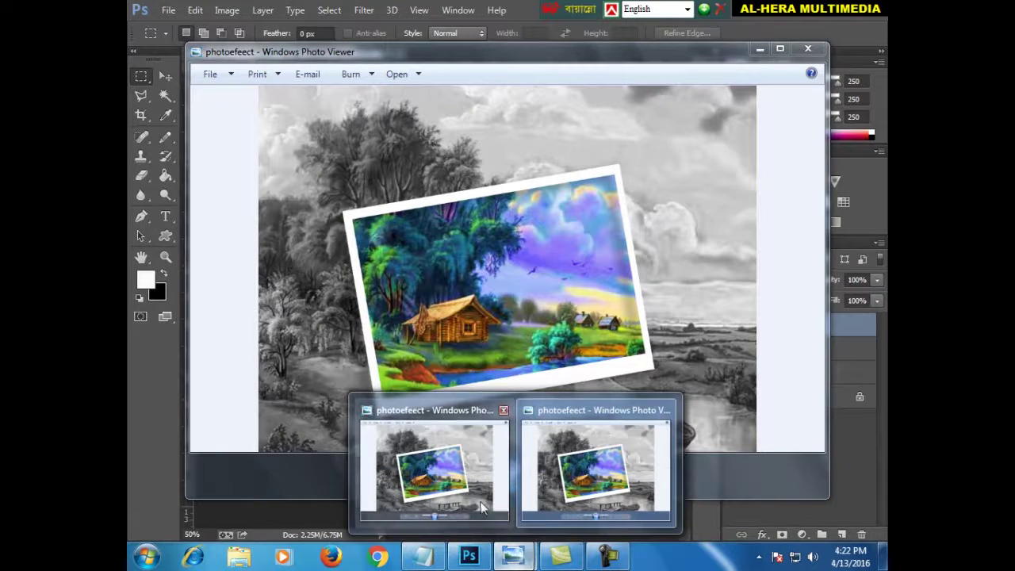
# Put the example away and outline the central cottage area with a rectangular marquee on Layer 2.
pyautogui.click(593, 489)
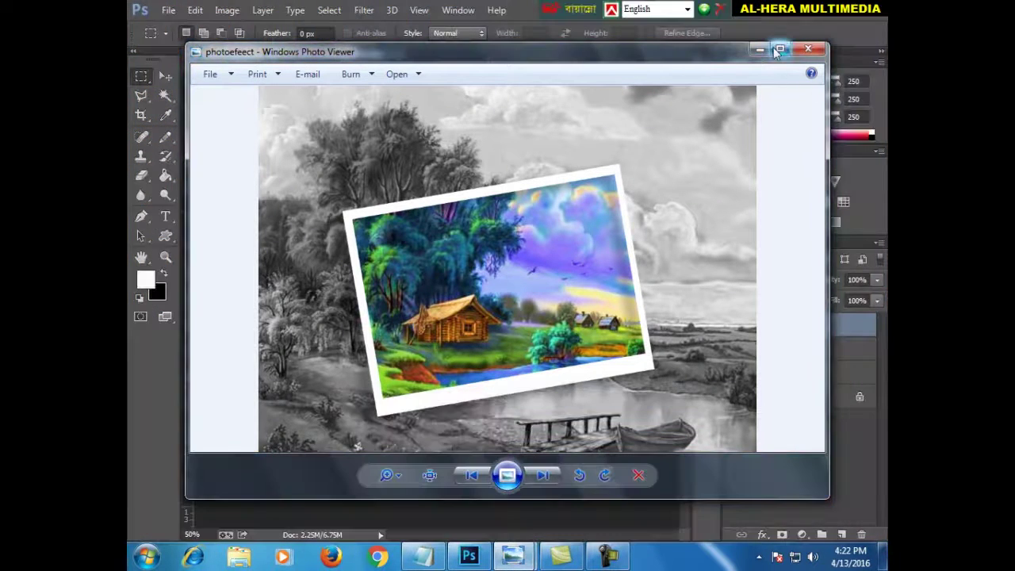
pyautogui.click(759, 50)
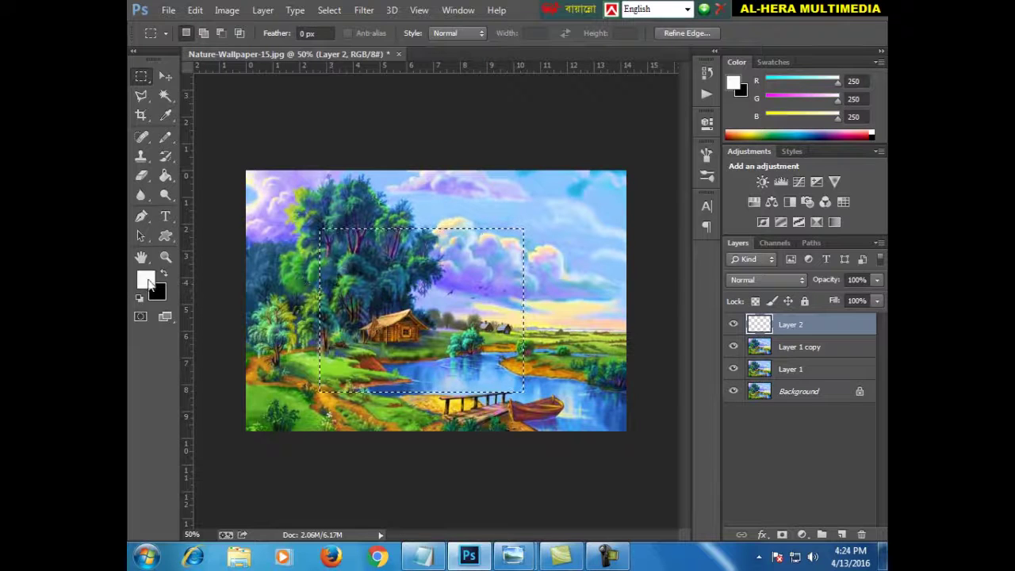
pyautogui.click(168, 176)
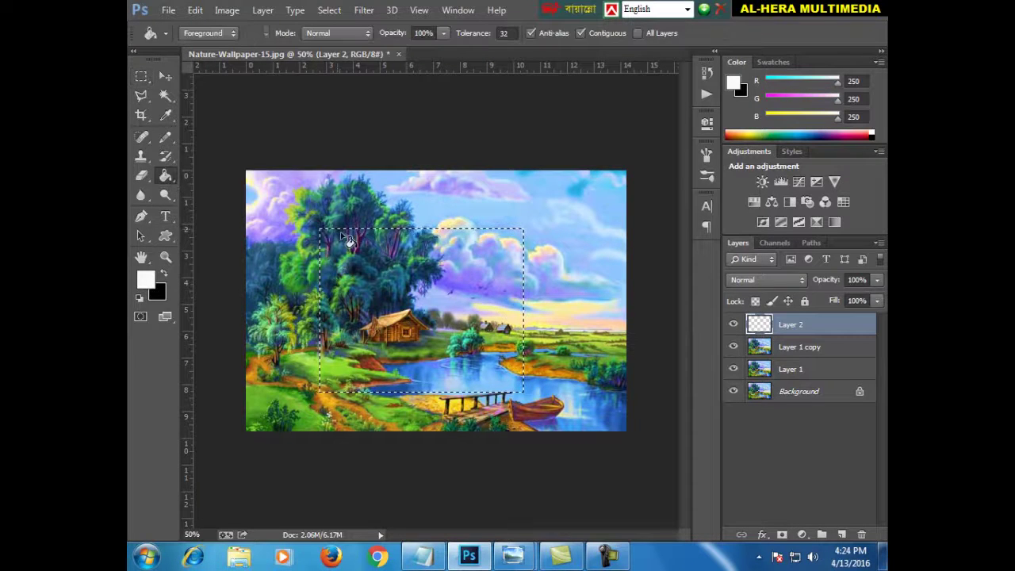
# Fill the rectangle on Layer 2 with white, deselect, and compare against the example.
pyautogui.click(375, 273)
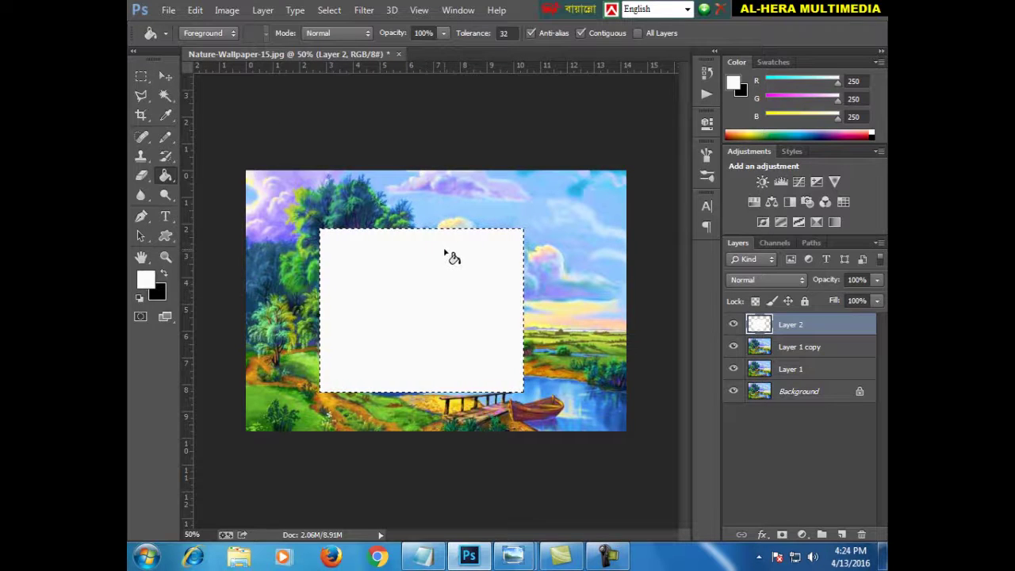
pyautogui.hotkey('ctrl', 'd')
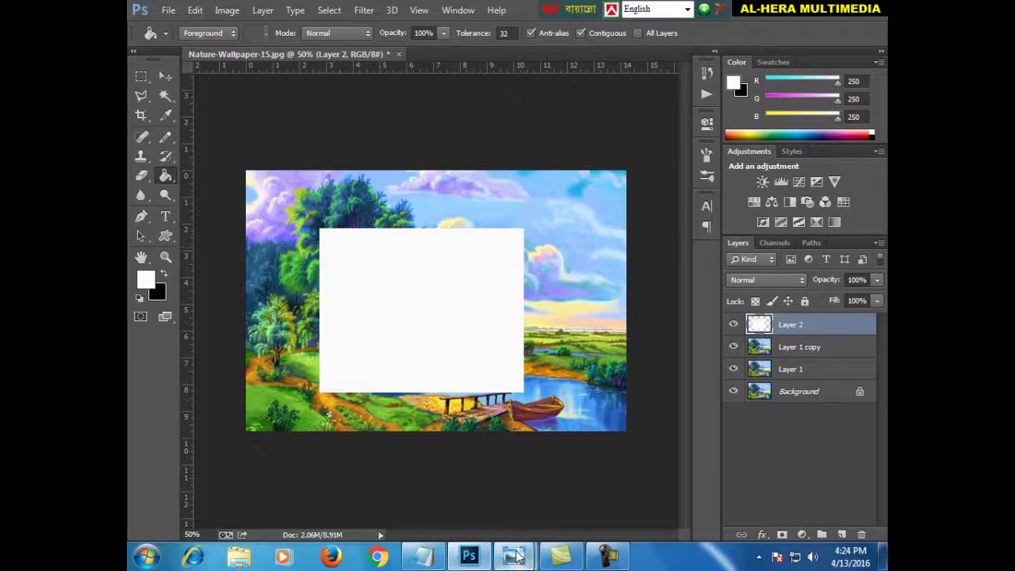
pyautogui.click(592, 452)
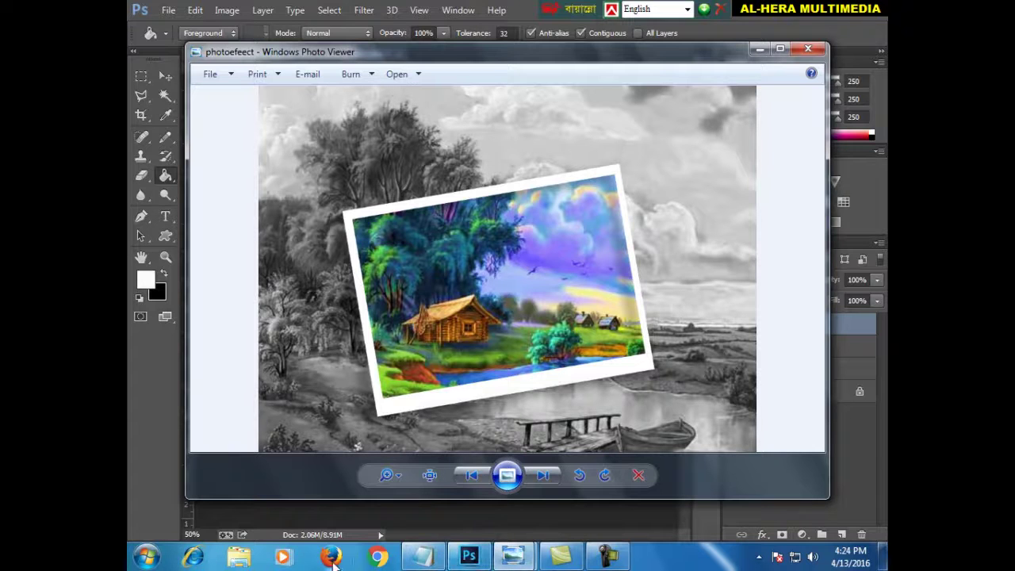
pyautogui.click(514, 557)
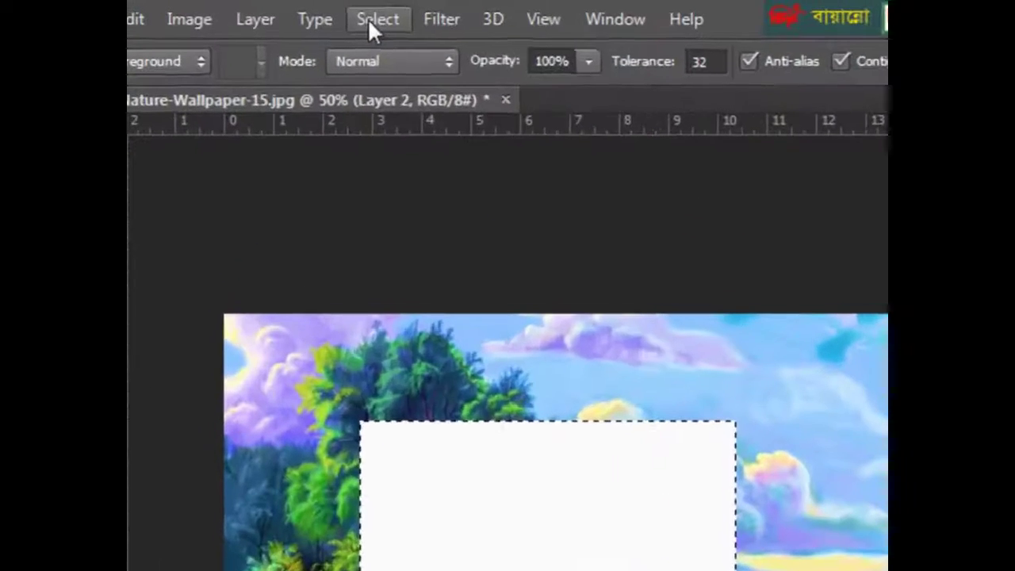
pyautogui.click(369, 23)
pyautogui.moveTo(507, 357)
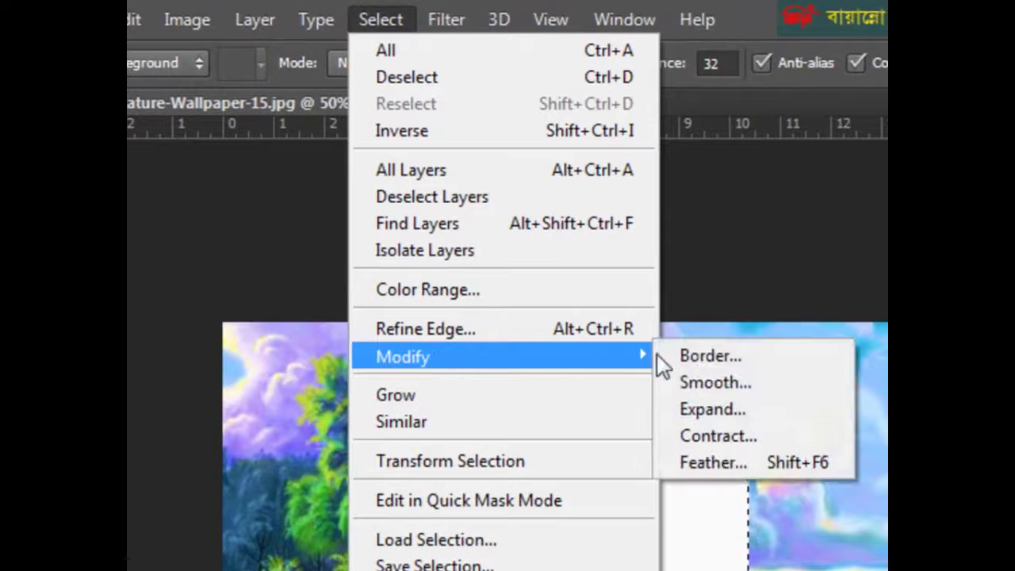
# Contract the selection by 14 pixels, then bring the example back up for reference.
pyautogui.click(725, 434)
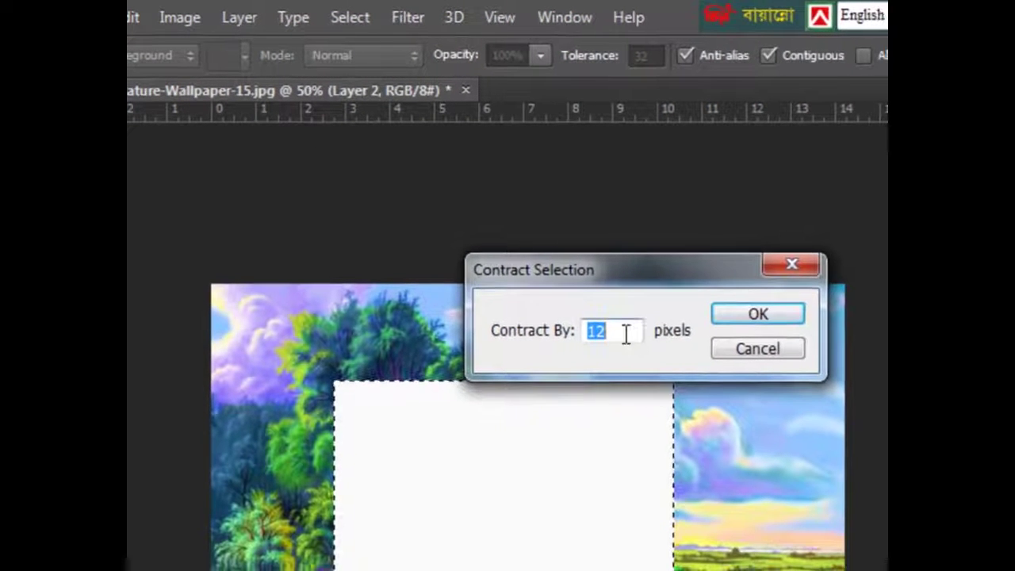
pyautogui.click(626, 334)
pyautogui.hotkey('shift', 'Left')
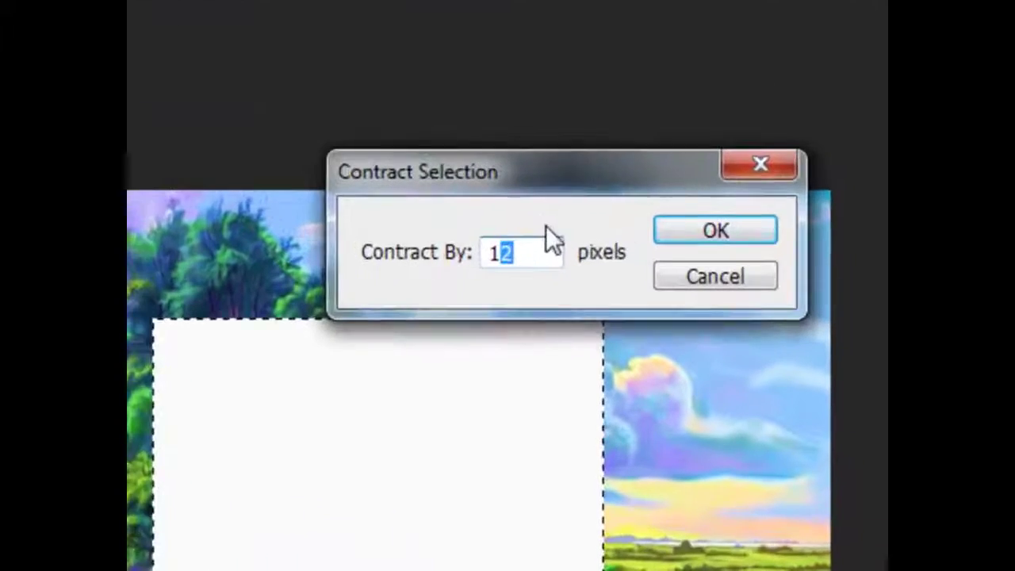
pyautogui.write('4')
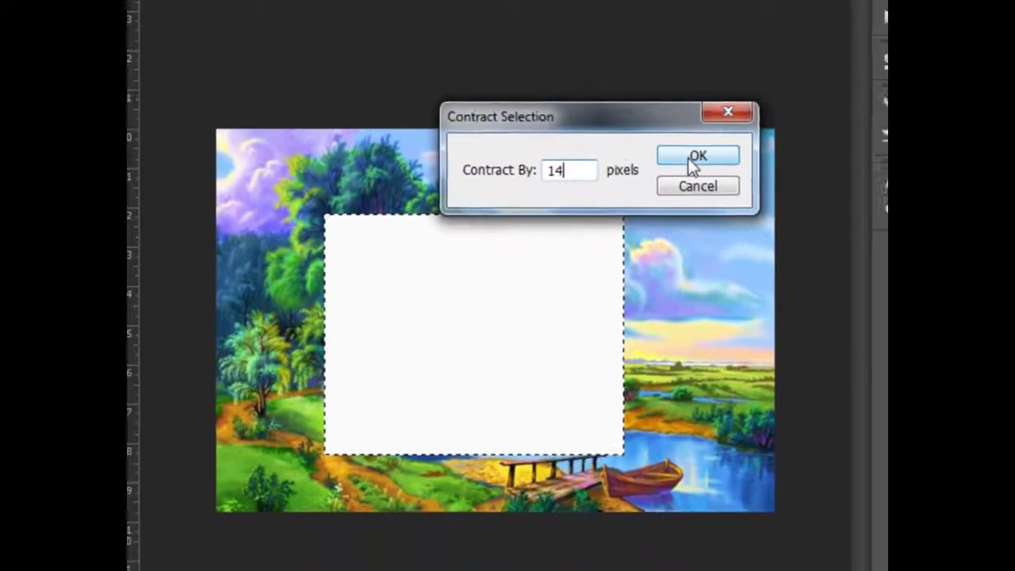
pyautogui.click(756, 139)
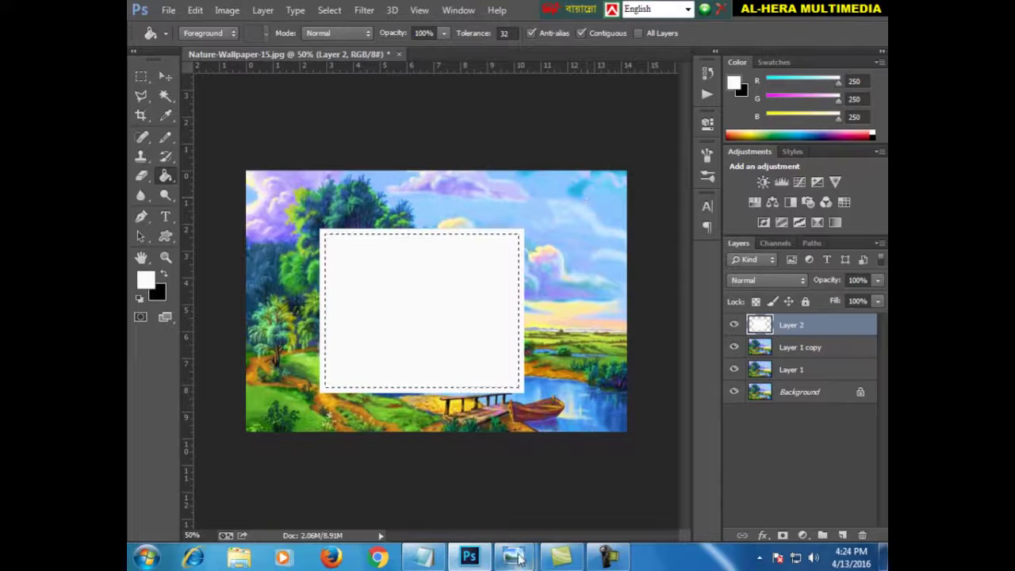
pyautogui.moveTo(514, 558)
pyautogui.click(597, 463)
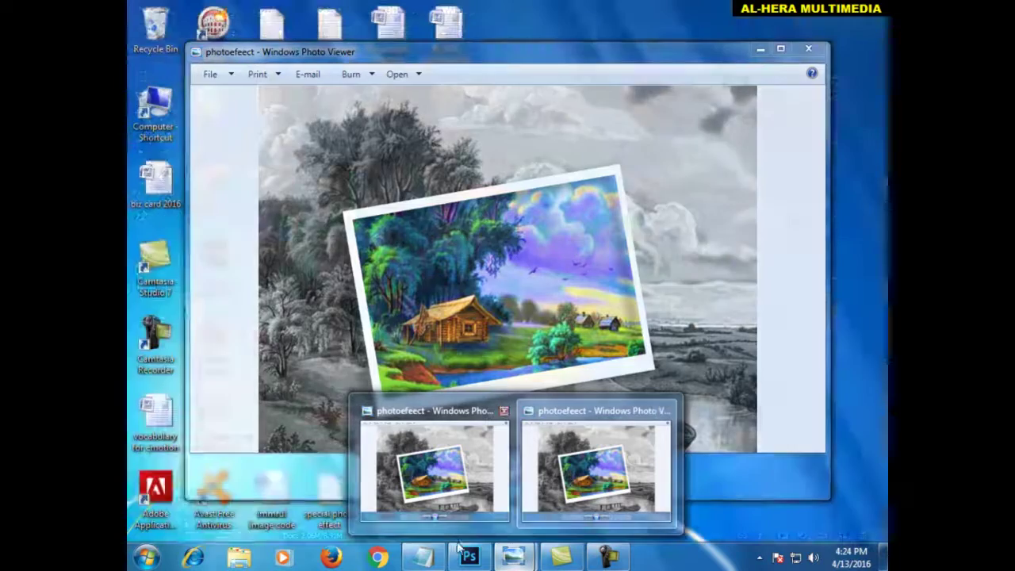
# Raise the selection's bottom edge with Transform Selection and delete the white inside it.
pyautogui.click(468, 557)
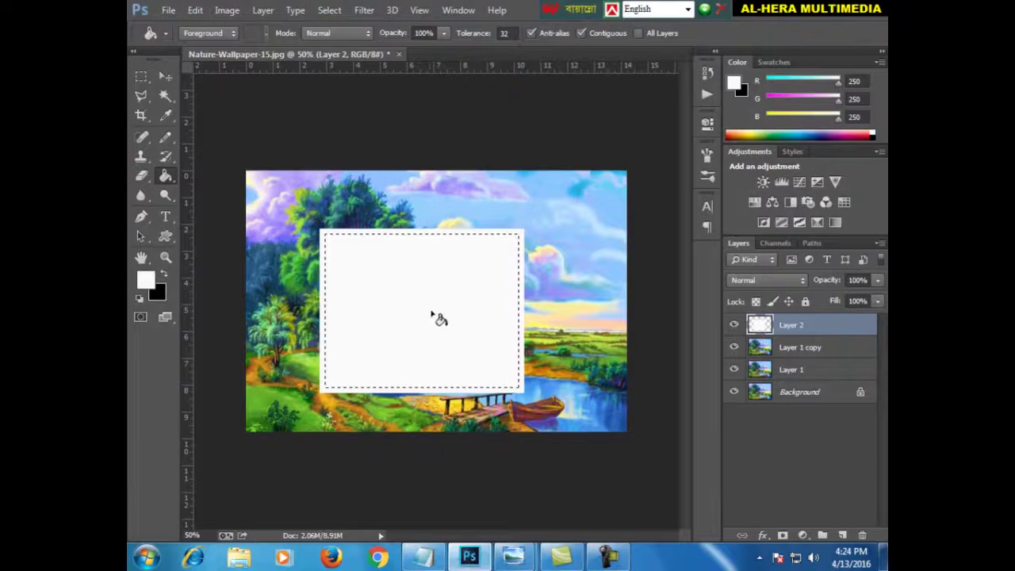
pyautogui.click(329, 10)
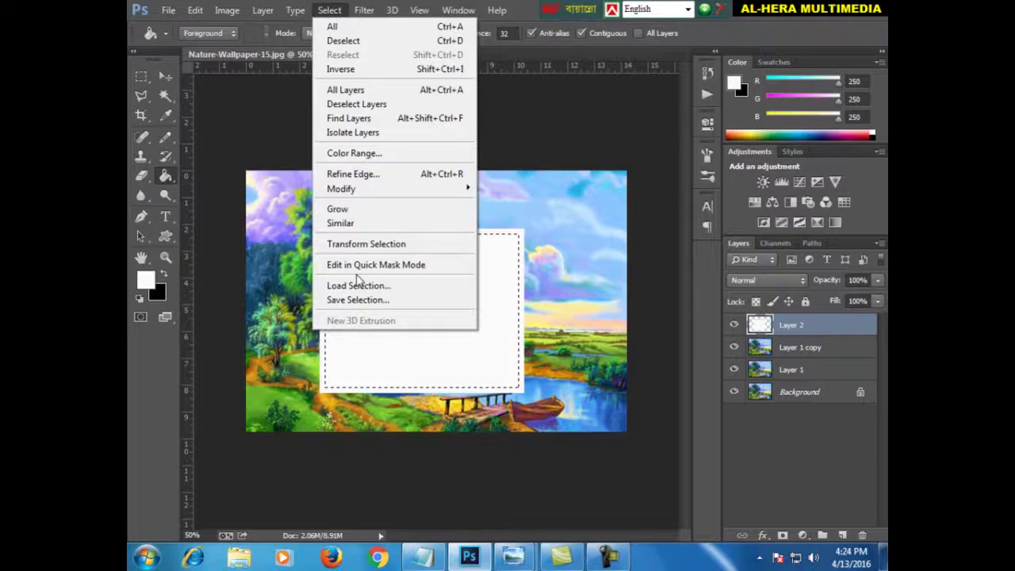
pyautogui.click(357, 247)
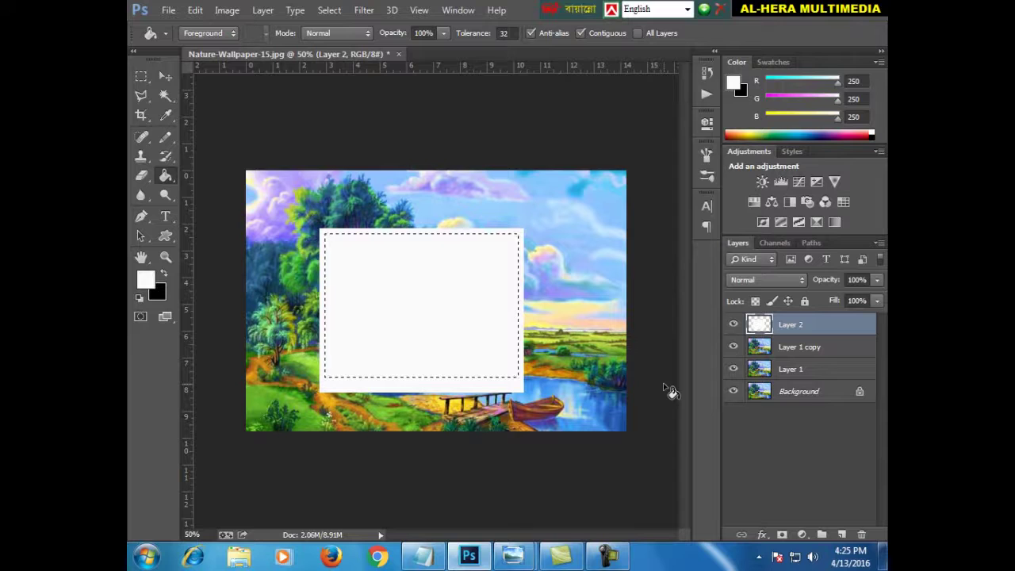
pyautogui.press('Delete')
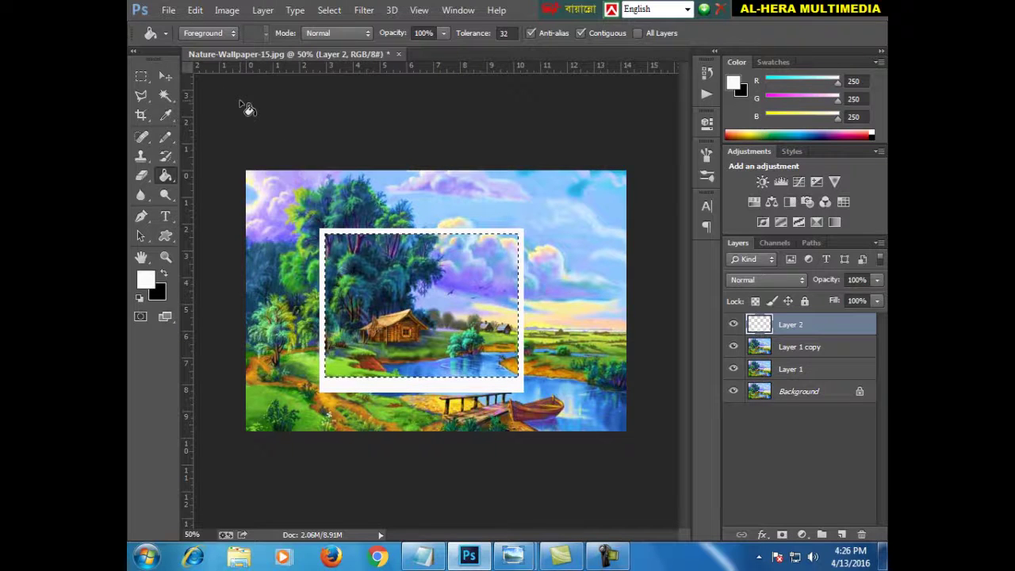
# Deselect, then give Layer 2 a Drop Shadow with opacity about 38%.
pyautogui.click(141, 76)
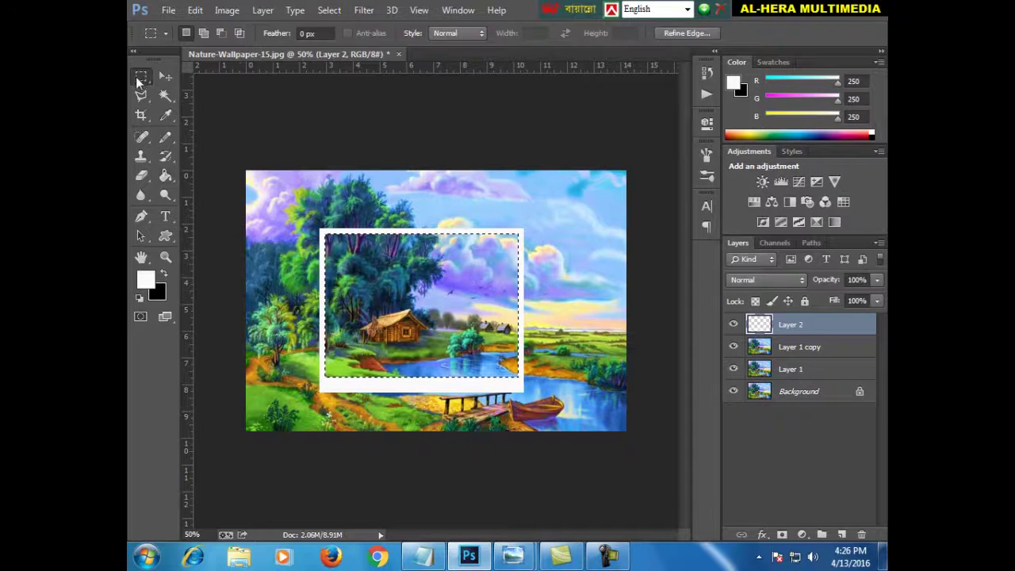
pyautogui.click(386, 253)
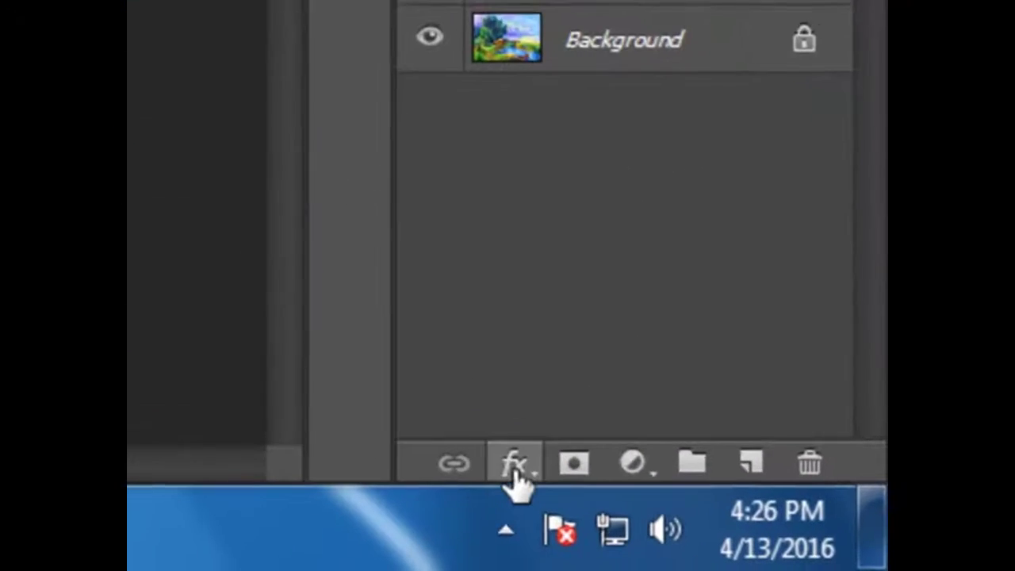
pyautogui.click(763, 536)
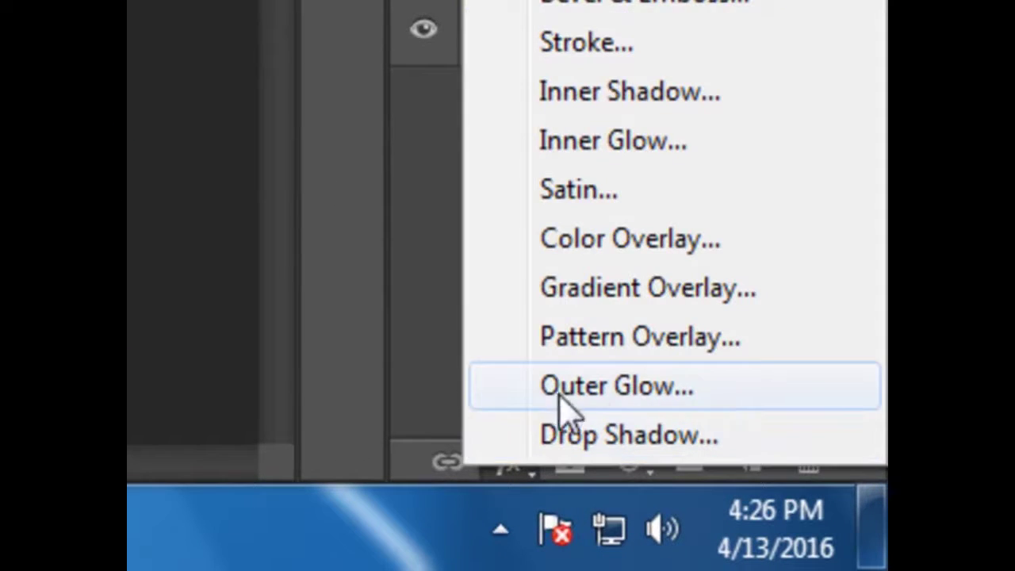
pyautogui.click(634, 444)
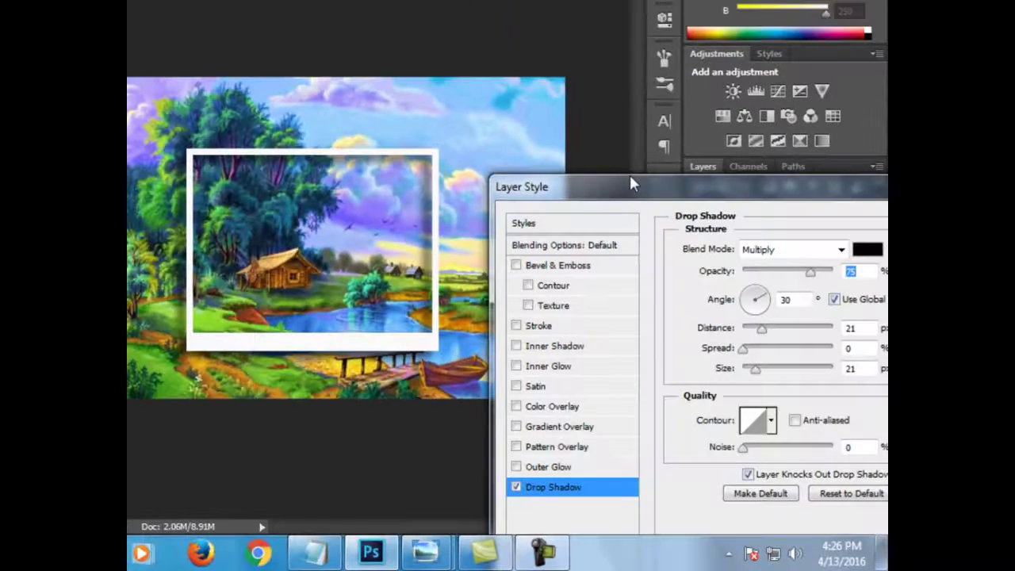
pyautogui.moveTo(649, 192); pyautogui.dragTo(662, 172)
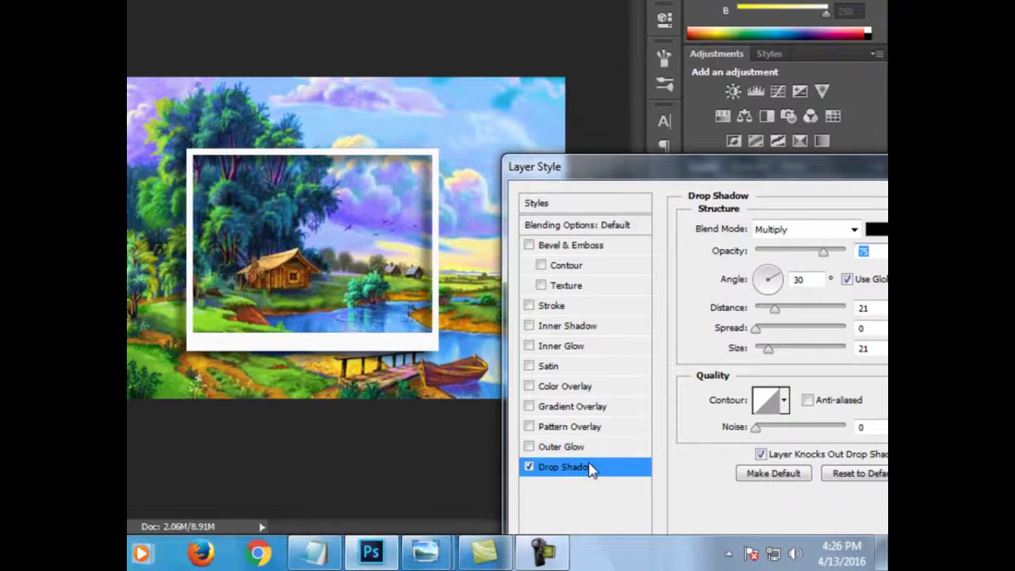
pyautogui.click(789, 250)
pyautogui.moveTo(791, 253); pyautogui.dragTo(795, 252)
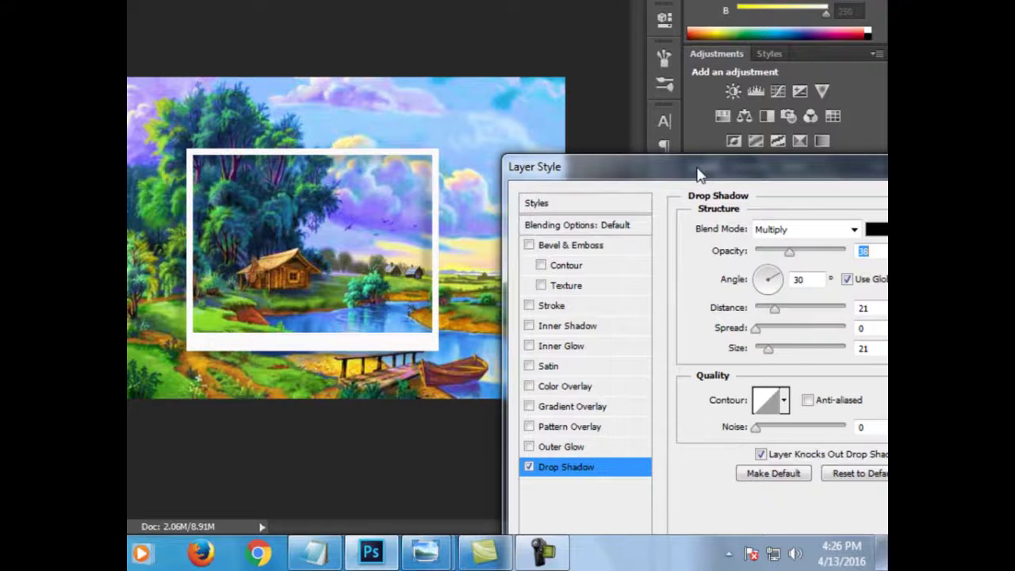
pyautogui.moveTo(700, 175); pyautogui.dragTo(628, 187)
pyautogui.moveTo(861, 190); pyautogui.dragTo(703, 191)
pyautogui.click(781, 221)
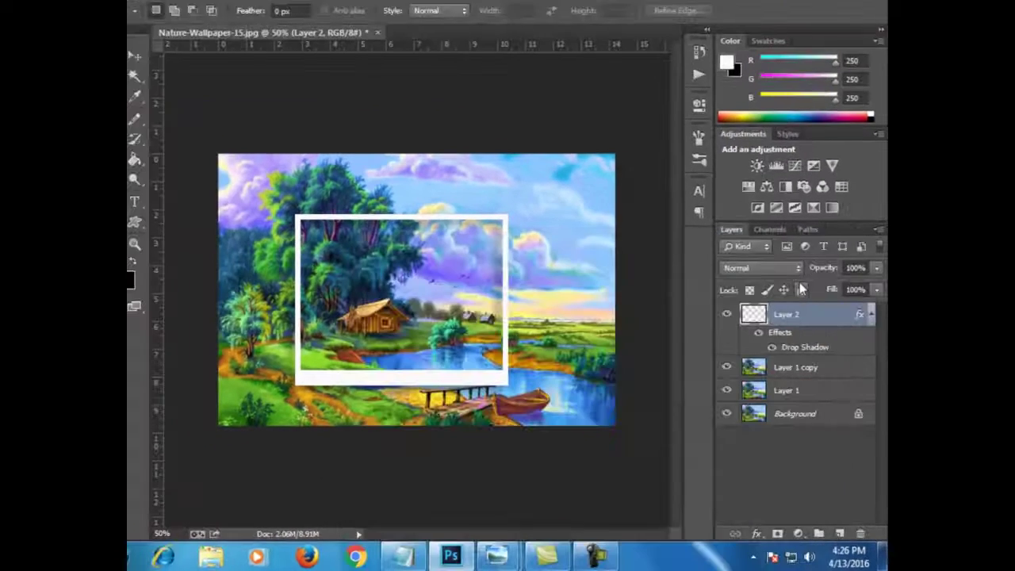
pyautogui.moveTo(512, 558)
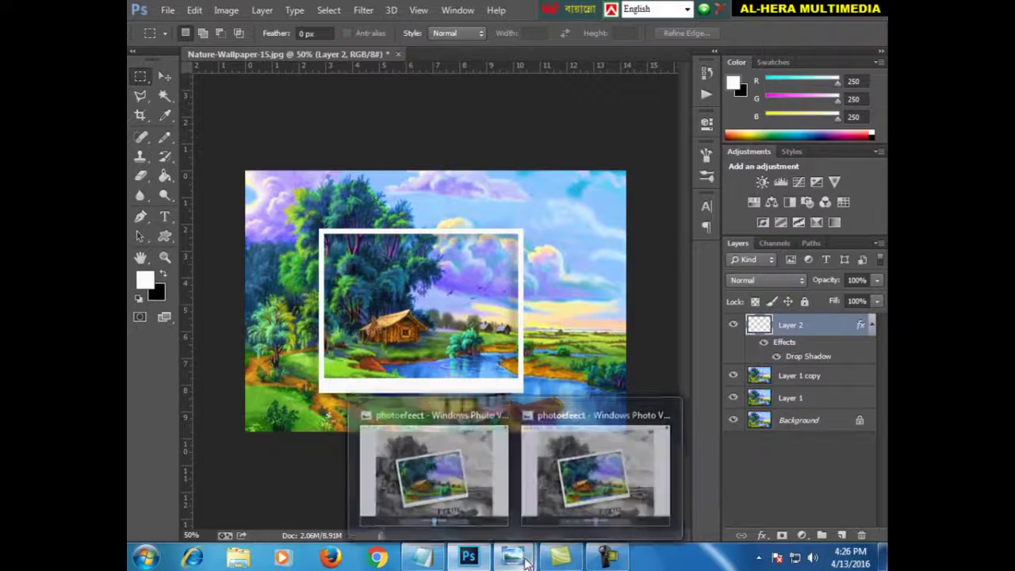
pyautogui.click(559, 444)
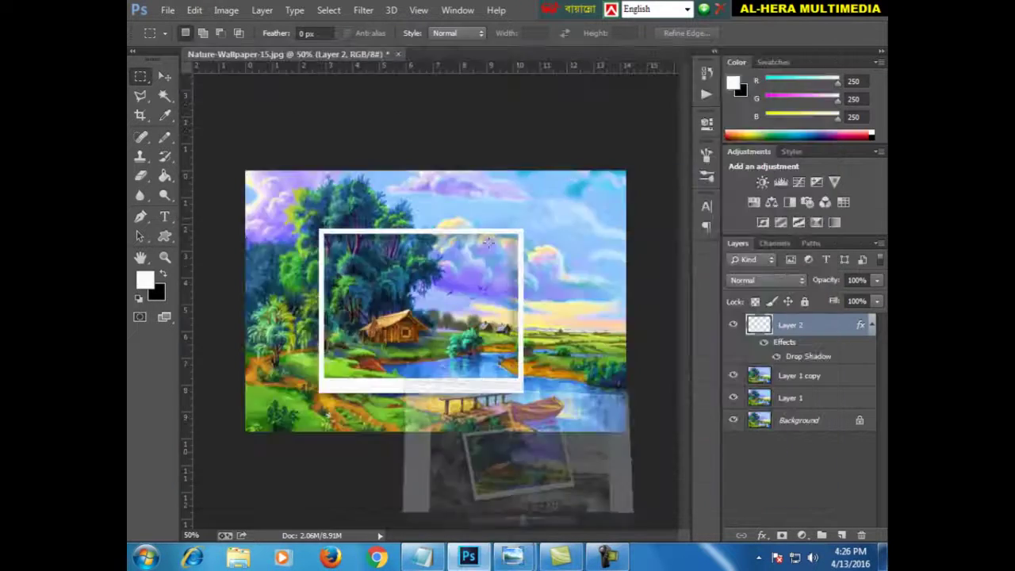
pyautogui.click(759, 49)
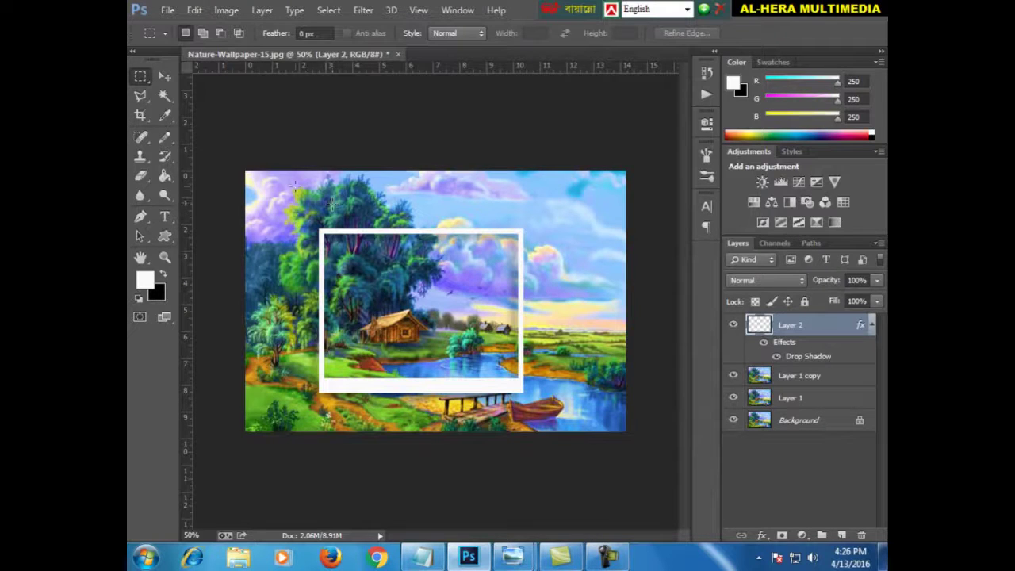
# Rotate the frame about -14° and scale it to 91.61%, then reopen the reference photo.
pyautogui.hotkey('ctrl', 't')
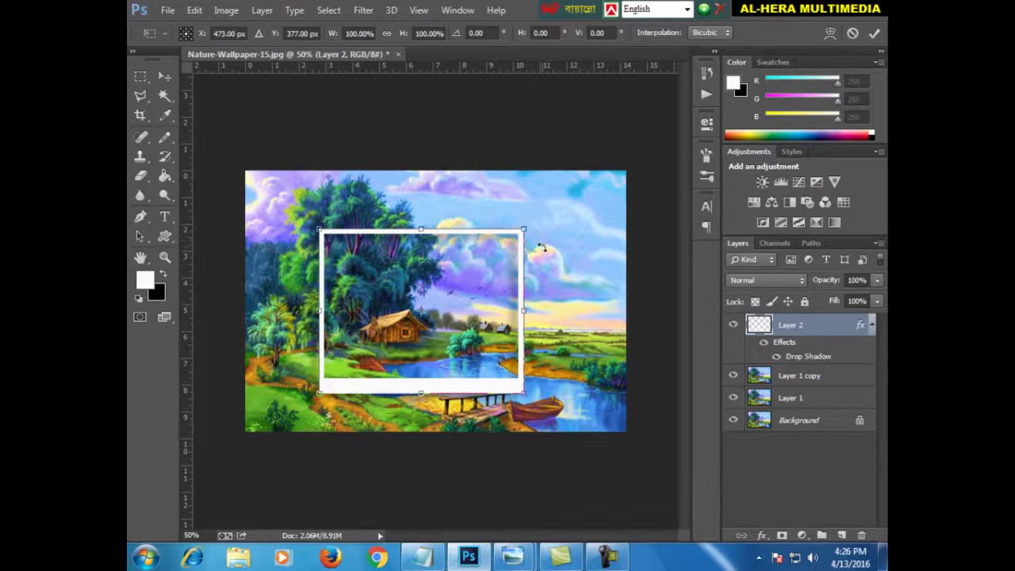
pyautogui.moveTo(541, 248); pyautogui.dragTo(440, 437)
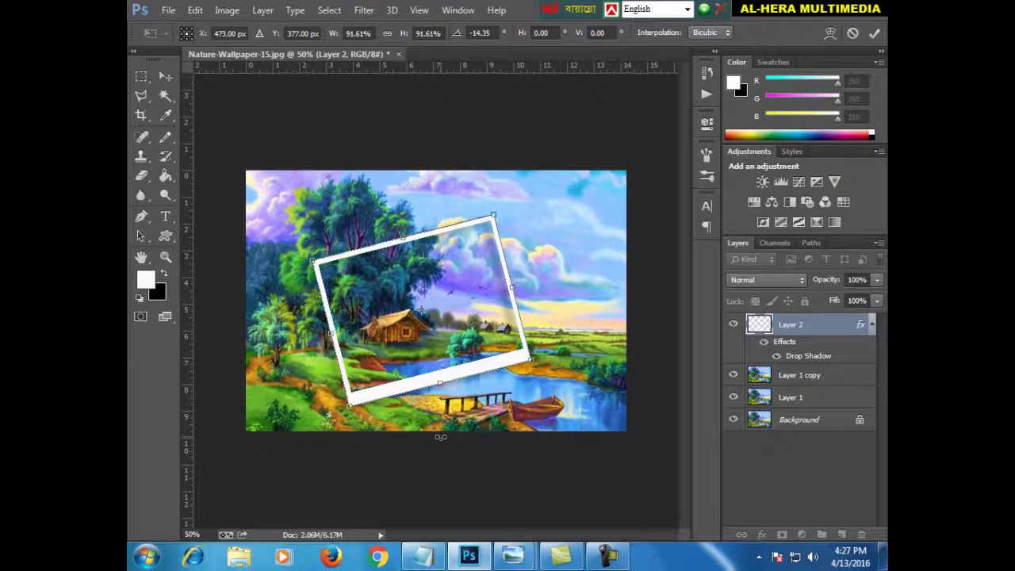
pyautogui.press('Return')
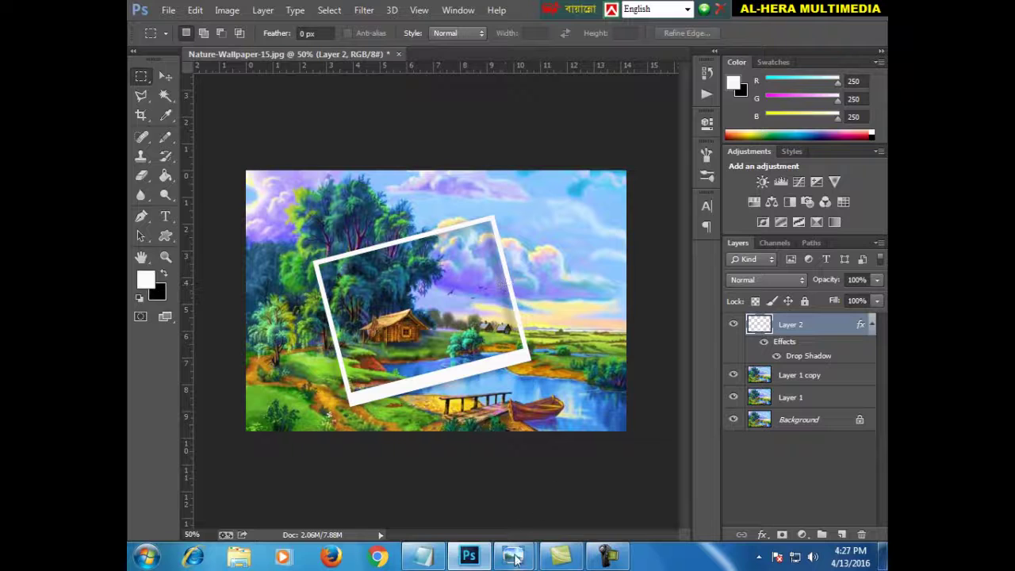
pyautogui.moveTo(513, 556)
pyautogui.click(585, 459)
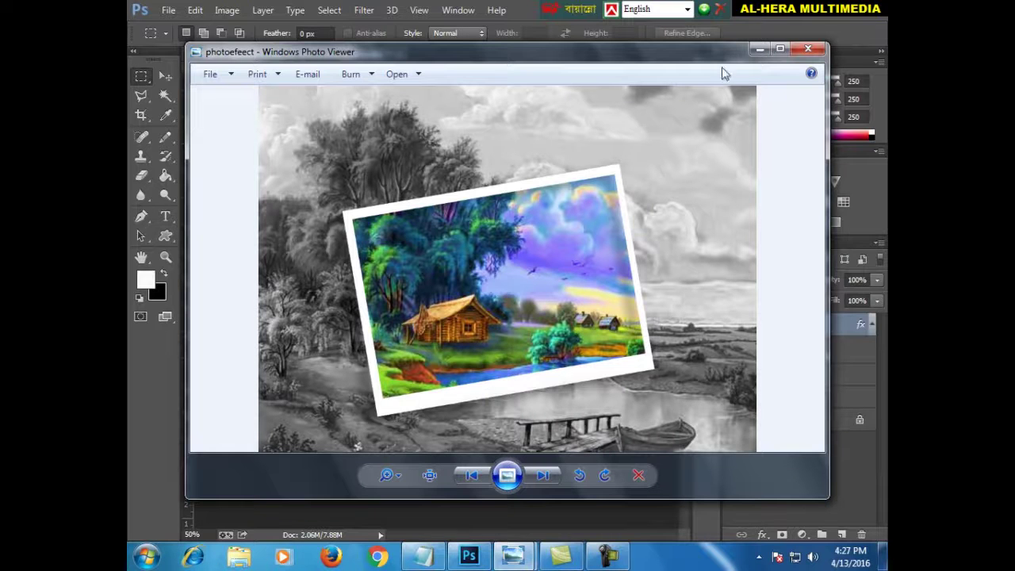
pyautogui.click(757, 50)
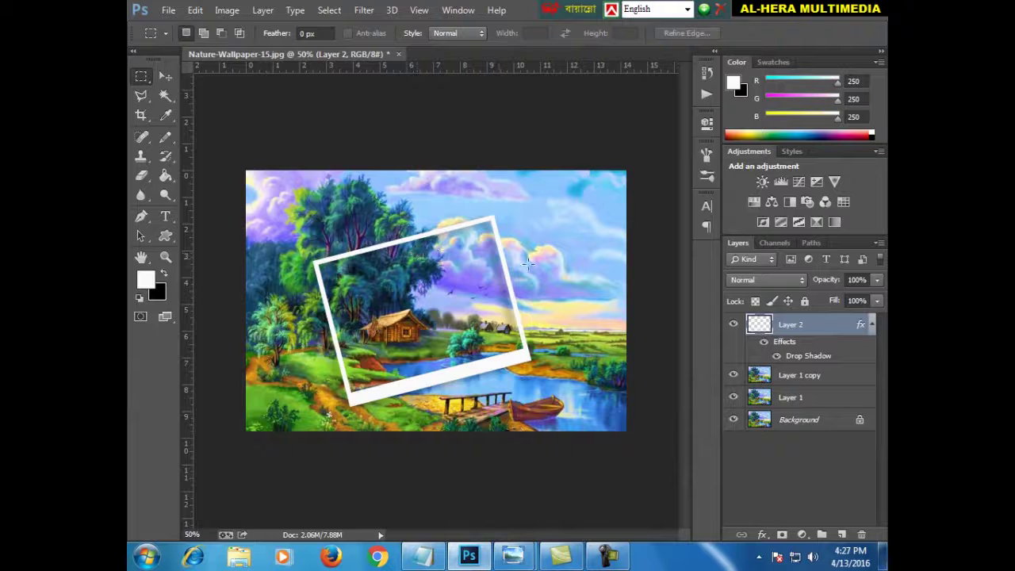
# On Layer 1 copy, zoom to 66.67% and trace the tilted frame's four corners with the Polygonal Lasso.
pyautogui.click(789, 383)
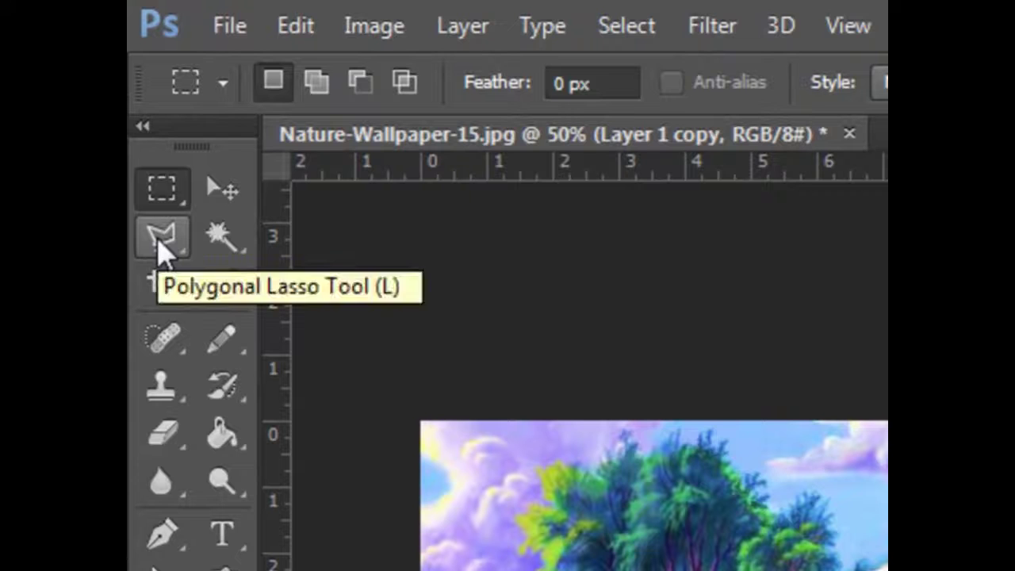
pyautogui.click(161, 242)
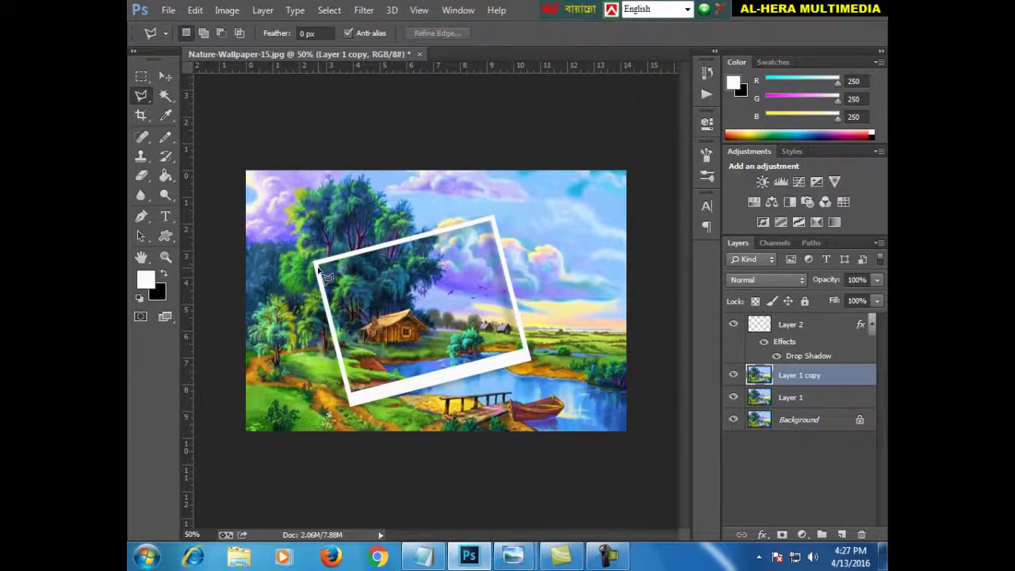
pyautogui.hotkey('ctrl', '+')
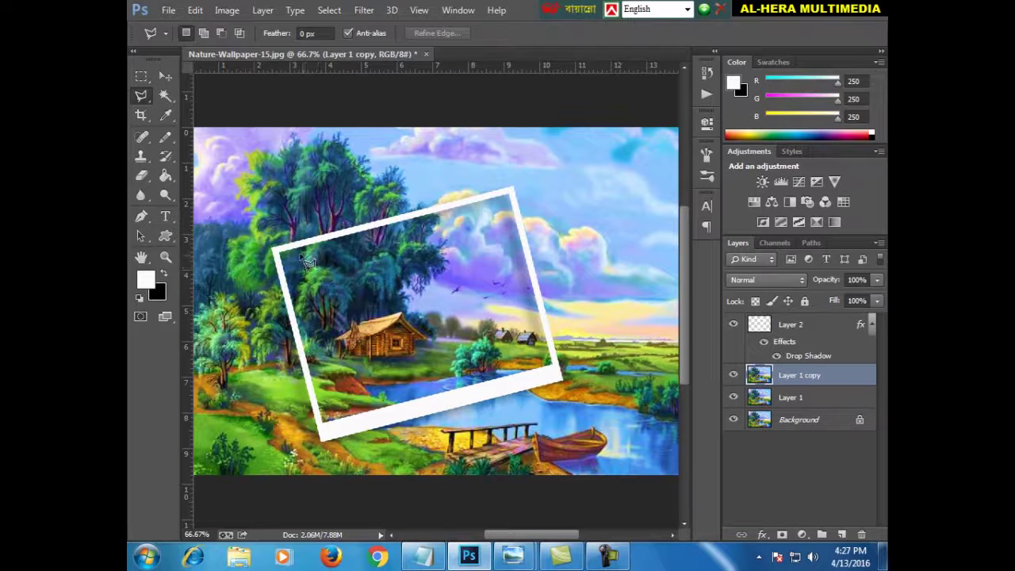
pyautogui.click(278, 252)
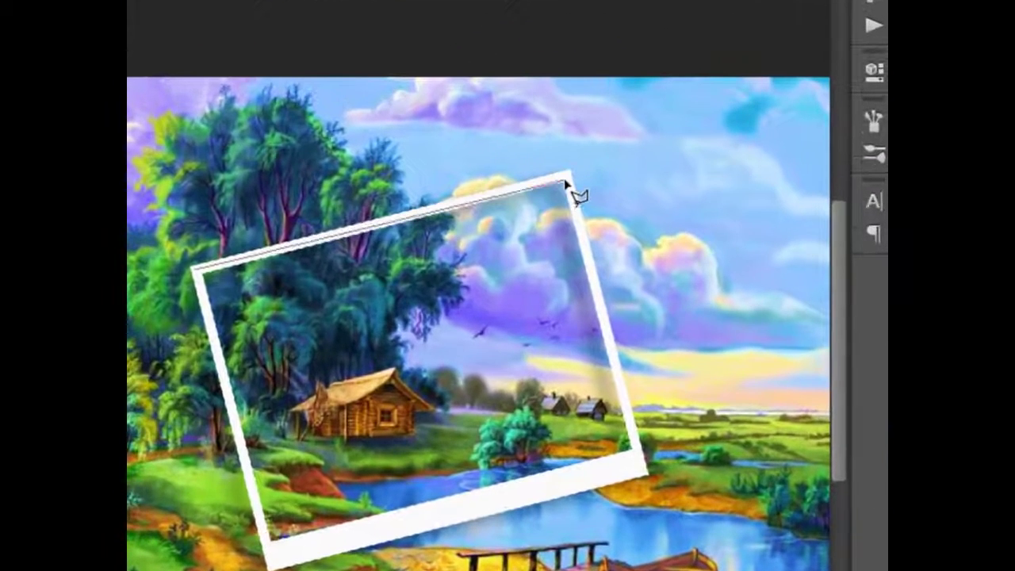
pyautogui.click(566, 182)
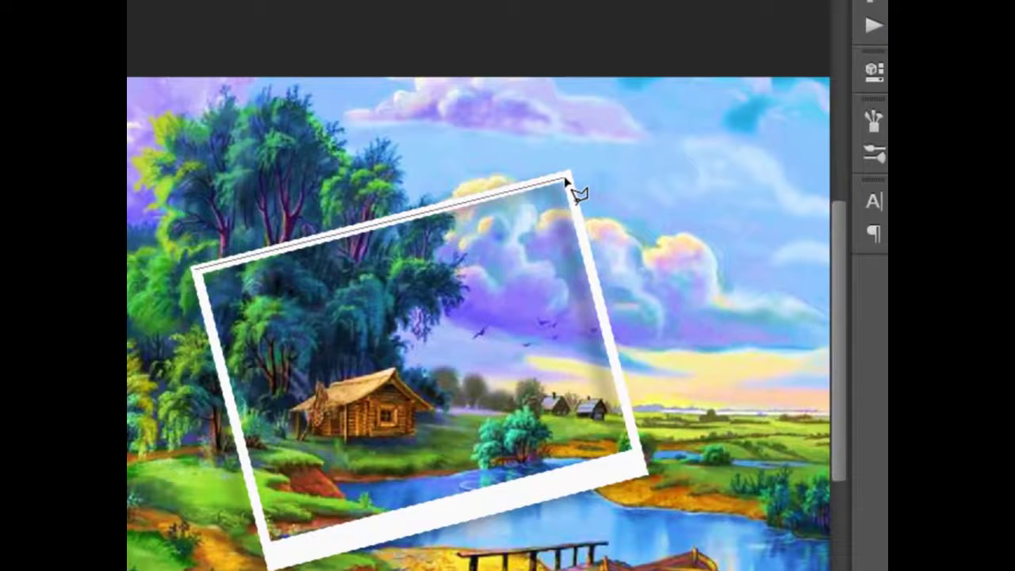
pyautogui.click(636, 456)
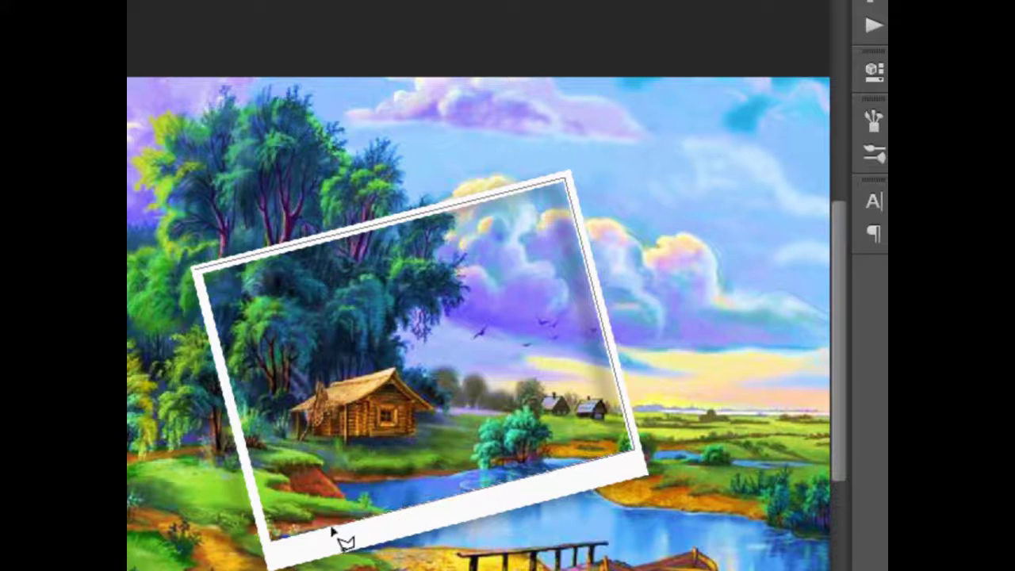
pyautogui.click(268, 547)
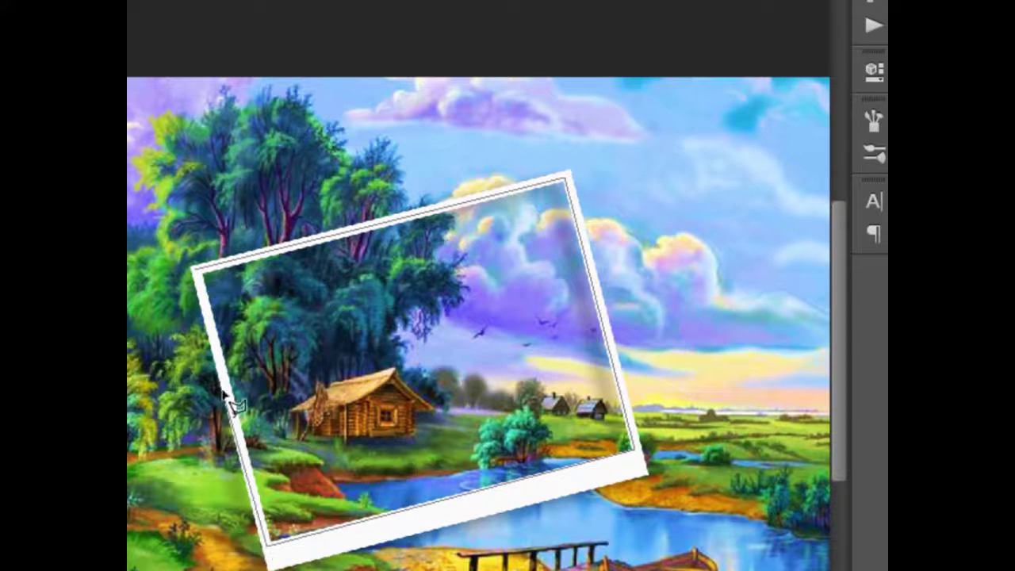
pyautogui.click(195, 271)
pyautogui.click(320, 225)
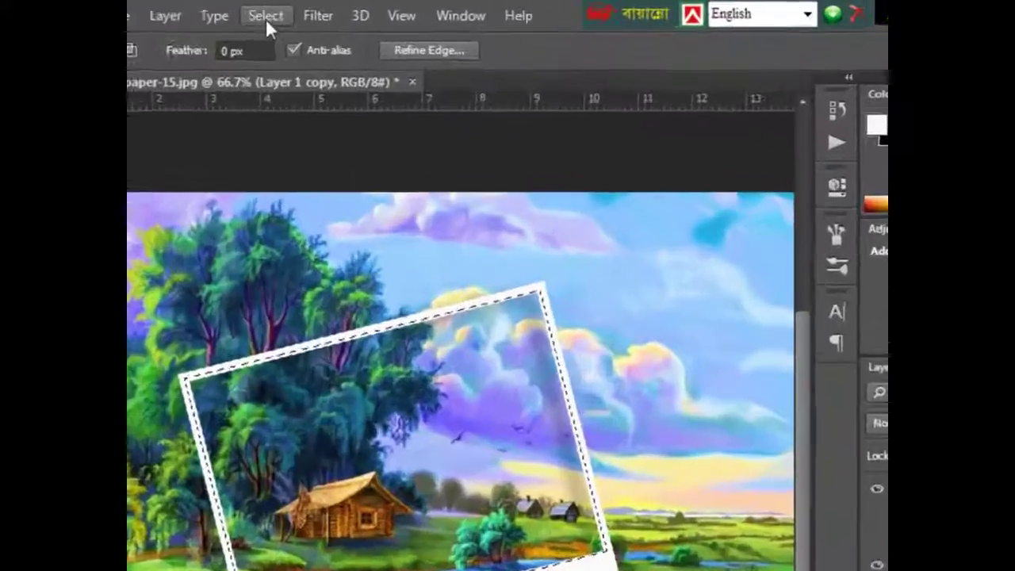
# Invert the selection so it covers the landscape outside the tilted frame.
pyautogui.click(325, 10)
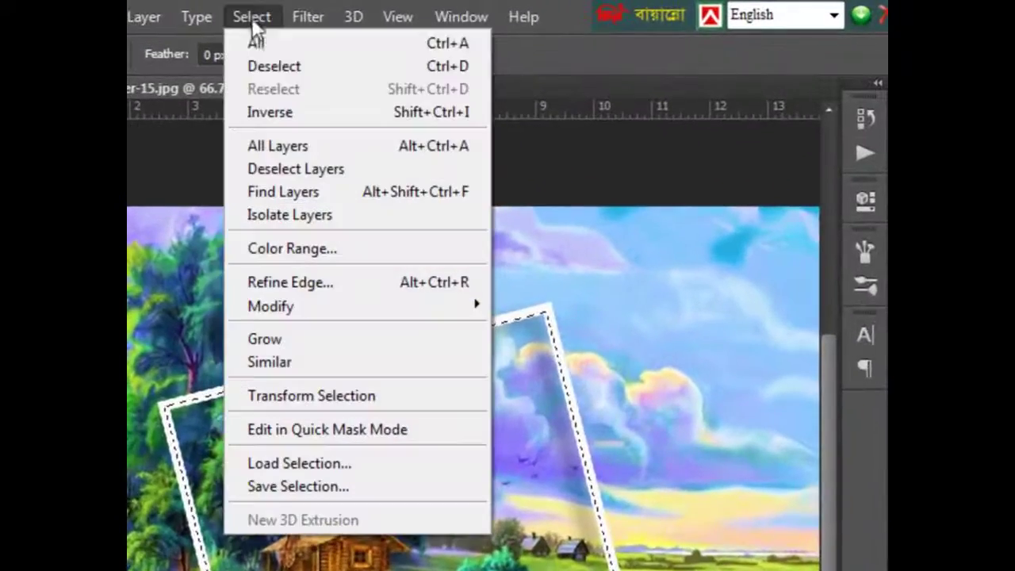
pyautogui.click(283, 112)
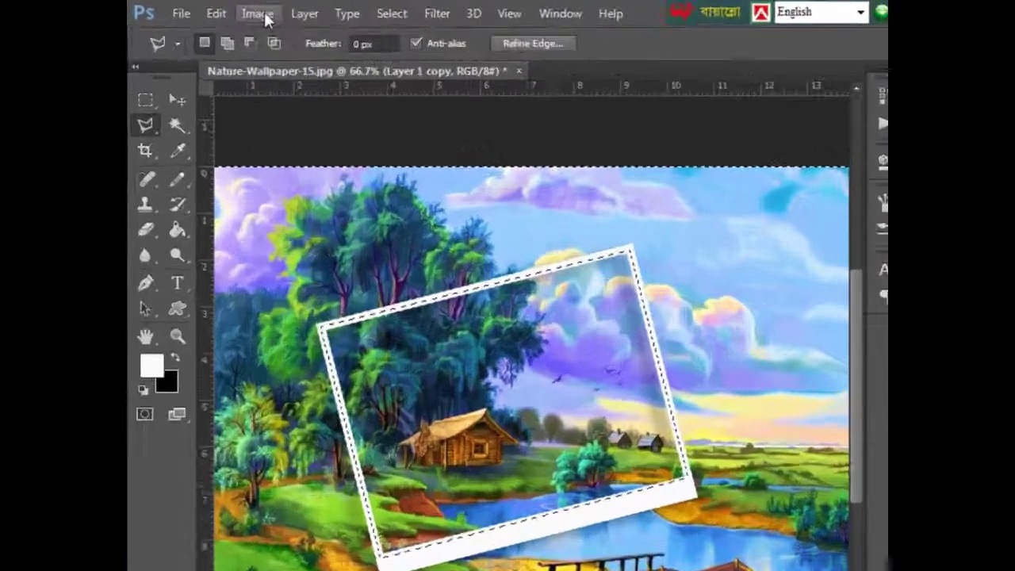
pyautogui.click(264, 15)
pyautogui.moveTo(350, 87)
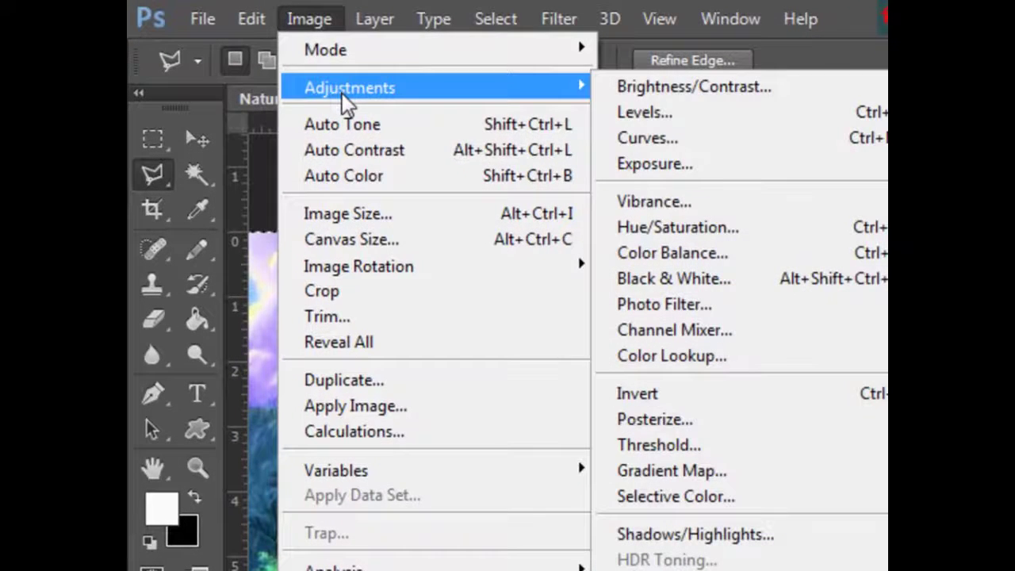
# Desaturate the landscape outside the frame using Hue/Saturation with Saturation at -100.
pyautogui.click(672, 227)
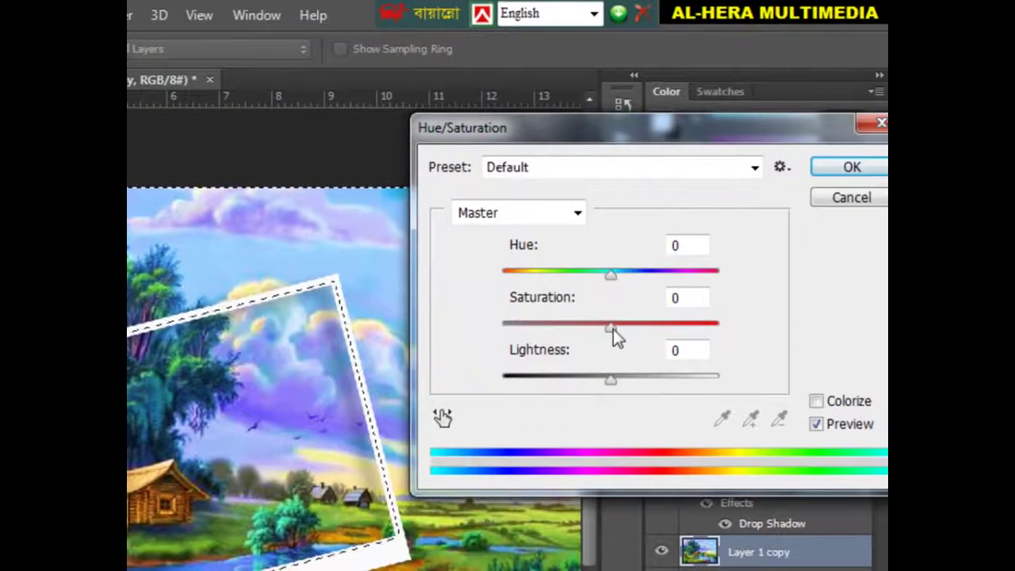
pyautogui.moveTo(610, 327); pyautogui.dragTo(510, 326)
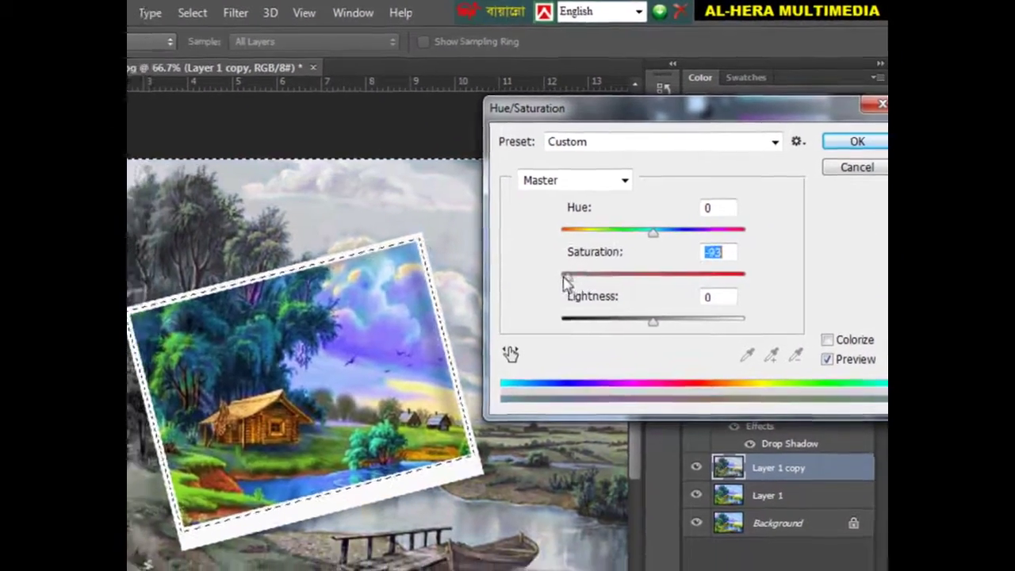
pyautogui.moveTo(564, 281); pyautogui.dragTo(558, 281)
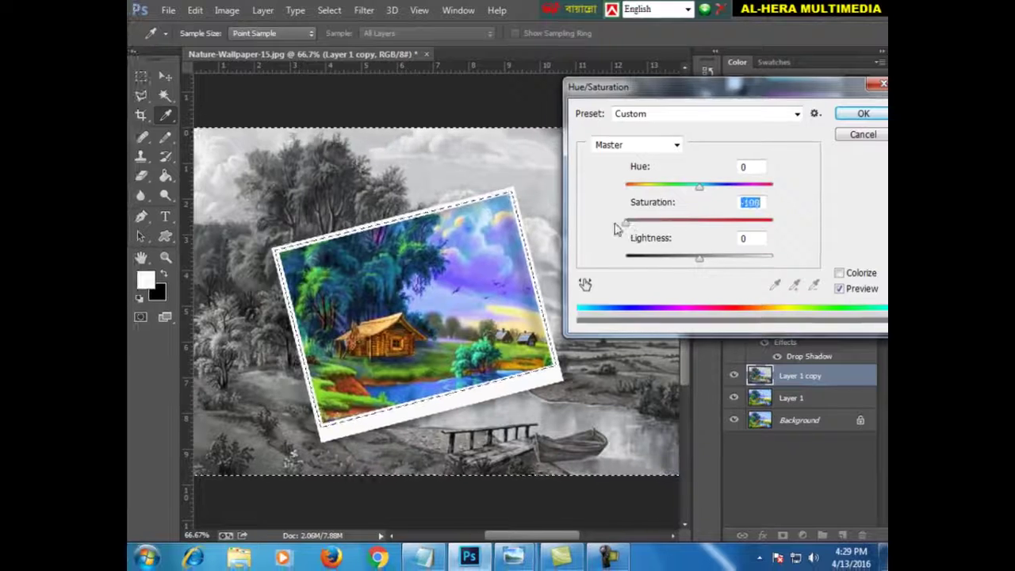
pyautogui.click(863, 113)
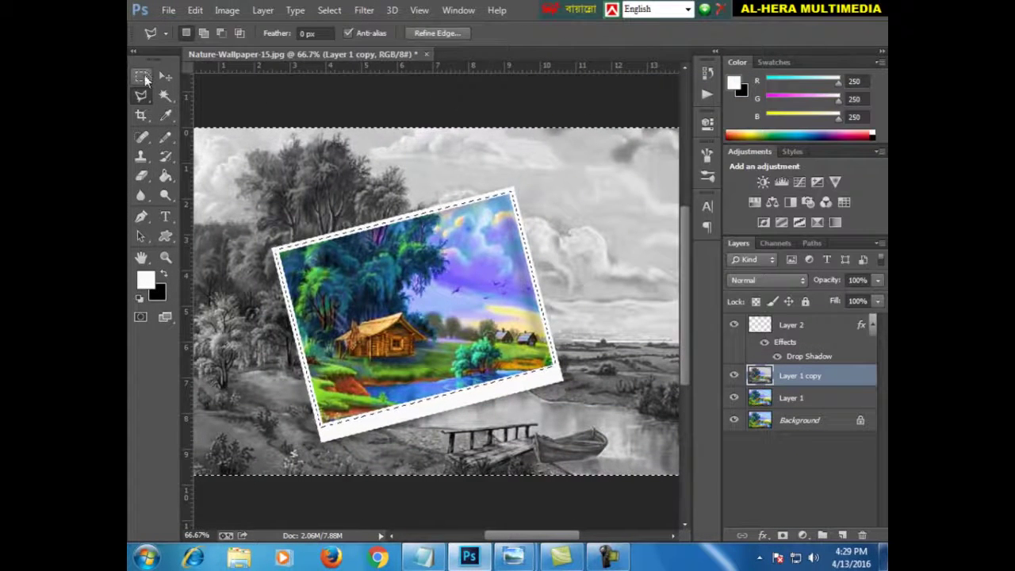
# Pick the Rectangular Marquee Tool, deselect, then select the whole canvas.
pyautogui.click(141, 75)
pyautogui.hotkey('ctrl', 'd')
pyautogui.hotkey('ctrl', 'a')
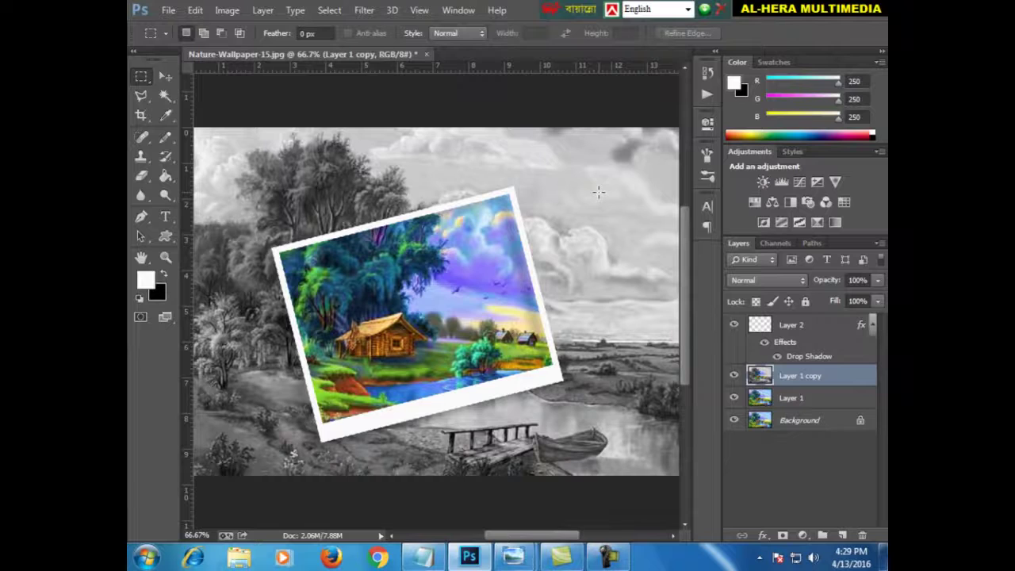
# Zoom the canvas out to 50% and compare against the reference photo.
pyautogui.hotkey('ctrl', '-')
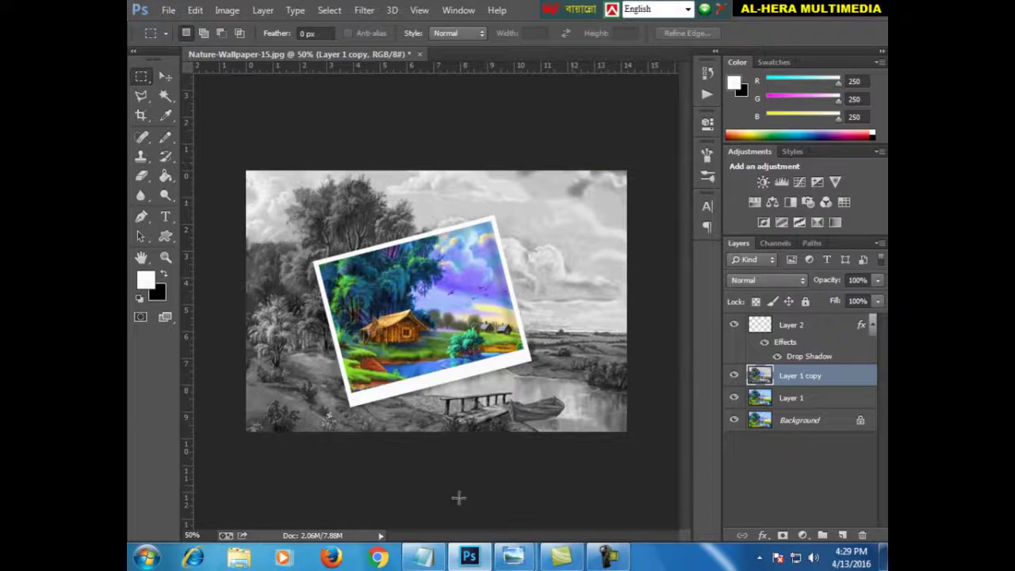
pyautogui.moveTo(513, 558)
pyautogui.click(571, 494)
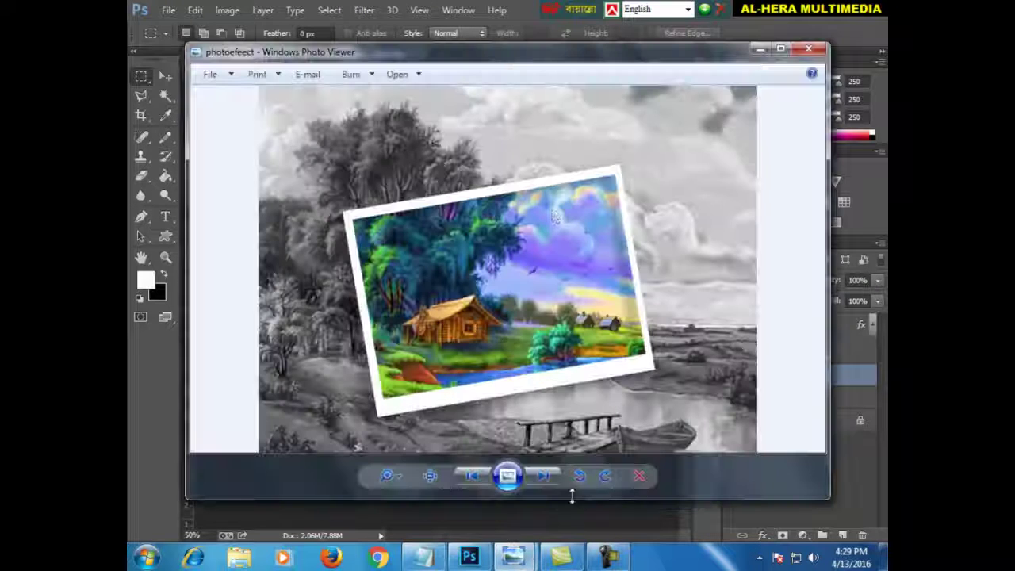
pyautogui.click(760, 51)
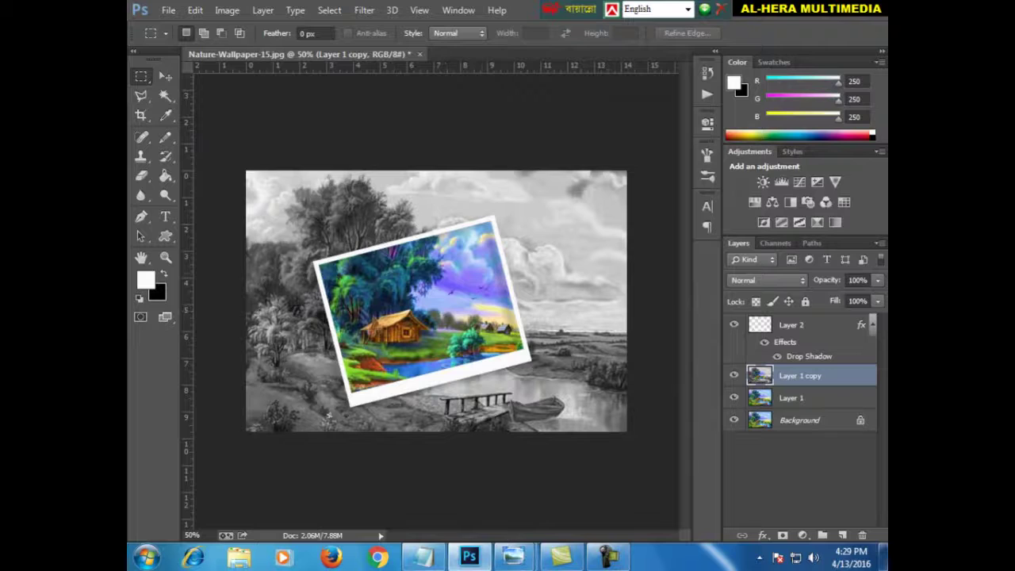